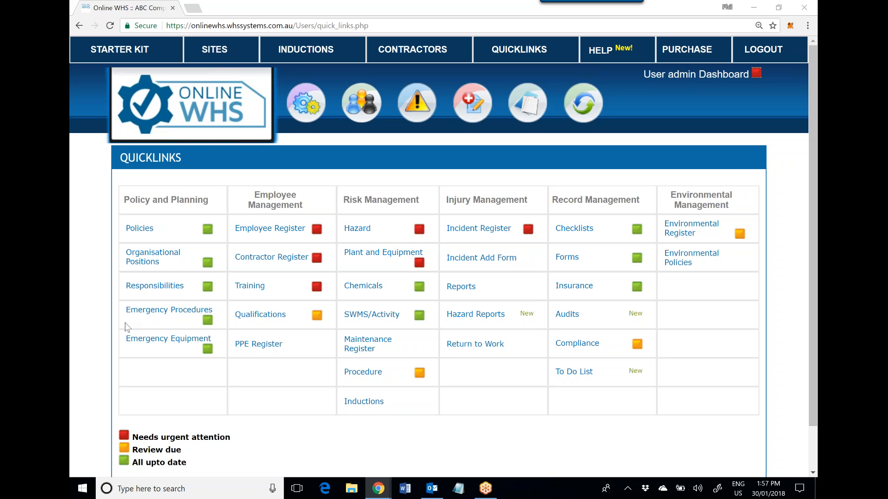
- Open the Emergency Procedures register and check the report types offered for publishing it as a PDF
{"action": "left_click", "coordinate": [149, 311]}
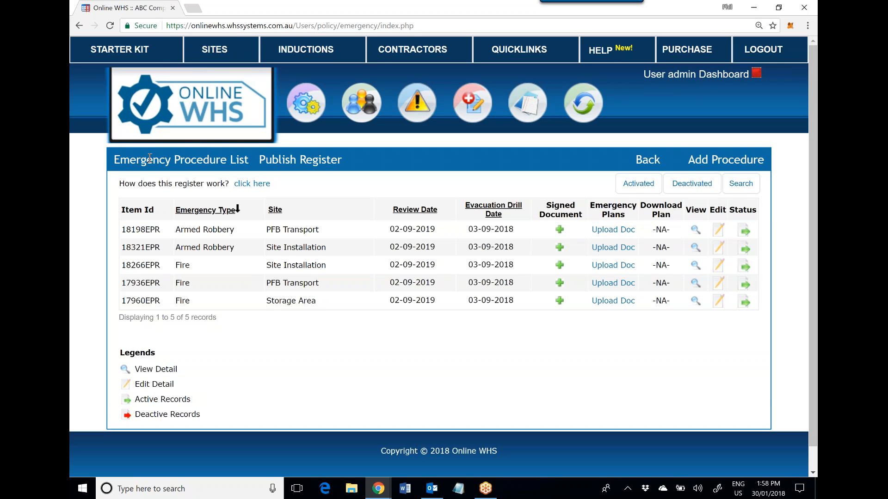
{"action": "left_click", "coordinate": [315, 162]}
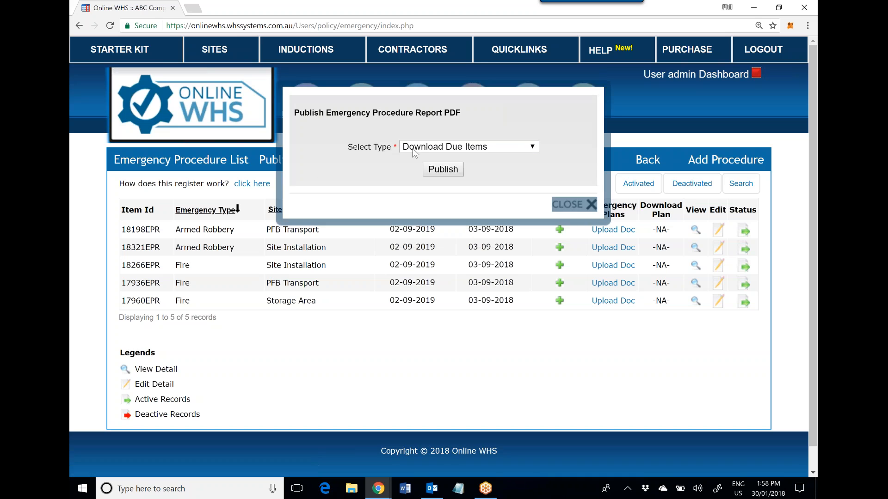
{"action": "left_click", "coordinate": [415, 147]}
{"action": "left_click", "coordinate": [415, 147]}
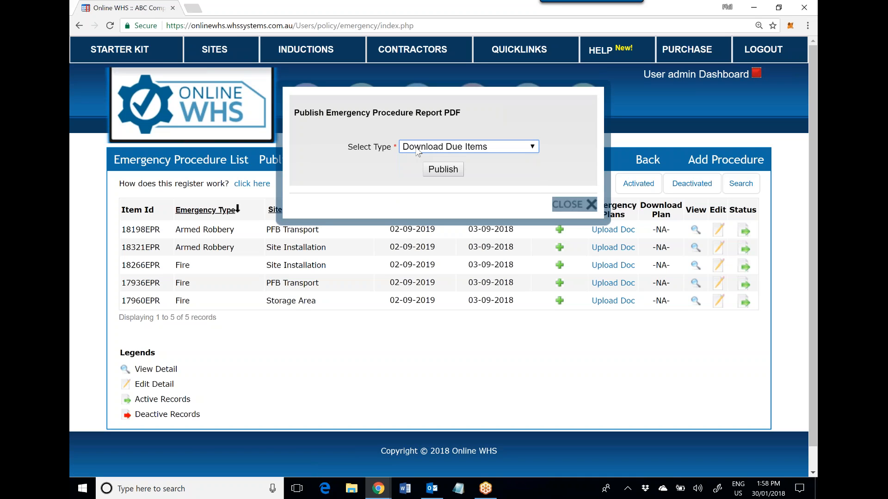
{"action": "left_click", "coordinate": [590, 205]}
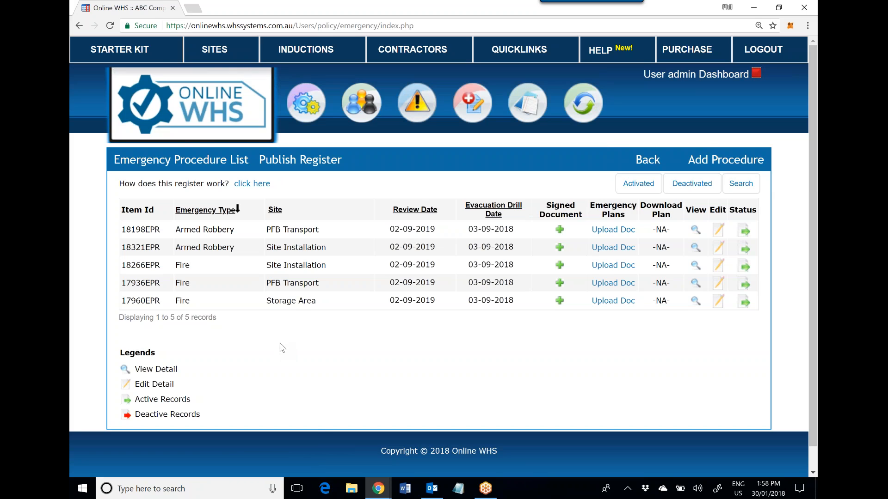
- Start a new emergency procedure and set its site to Warehouse
{"action": "left_click", "coordinate": [727, 162]}
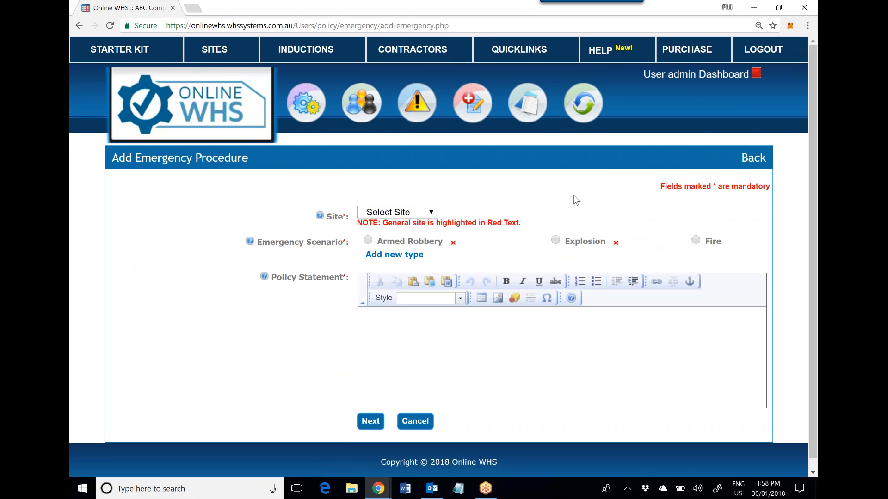
{"action": "left_click", "coordinate": [431, 213]}
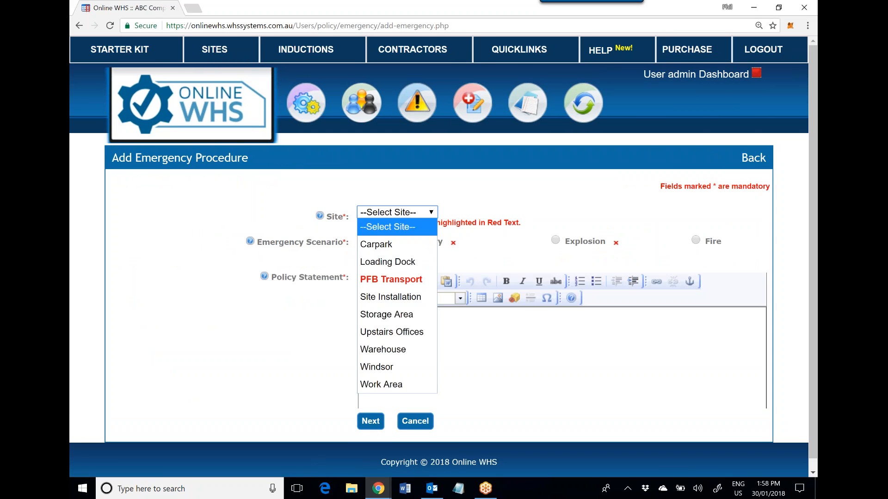
{"action": "left_click", "coordinate": [409, 352]}
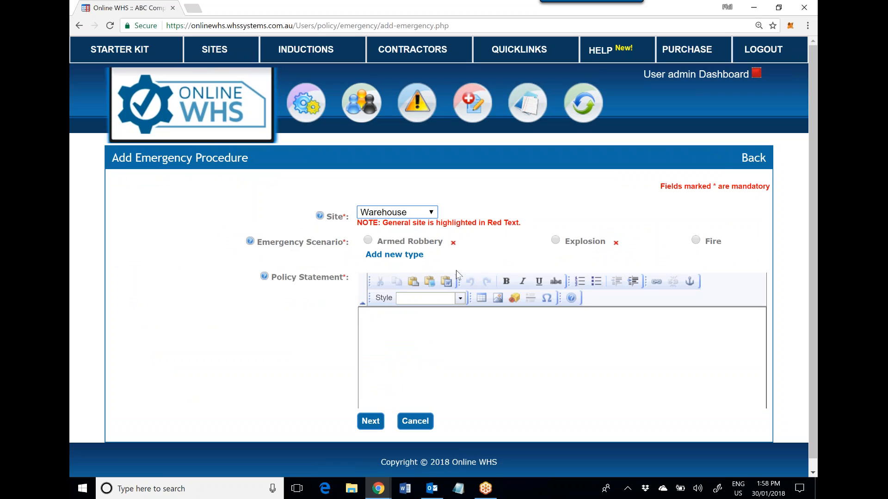
- Add a new emergency scenario type named "xxxxx" and select it for the procedure
{"action": "left_click", "coordinate": [414, 262]}
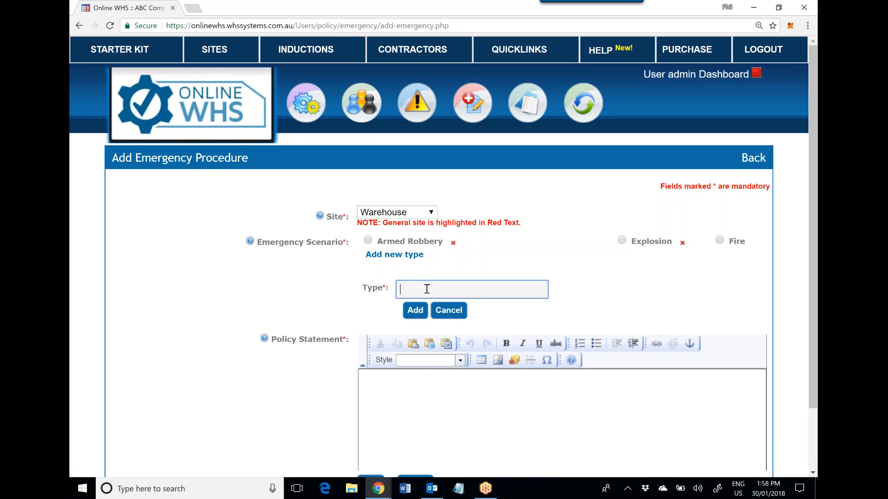
{"action": "type", "text": "xxxxx"}
{"action": "left_click", "coordinate": [416, 311]}
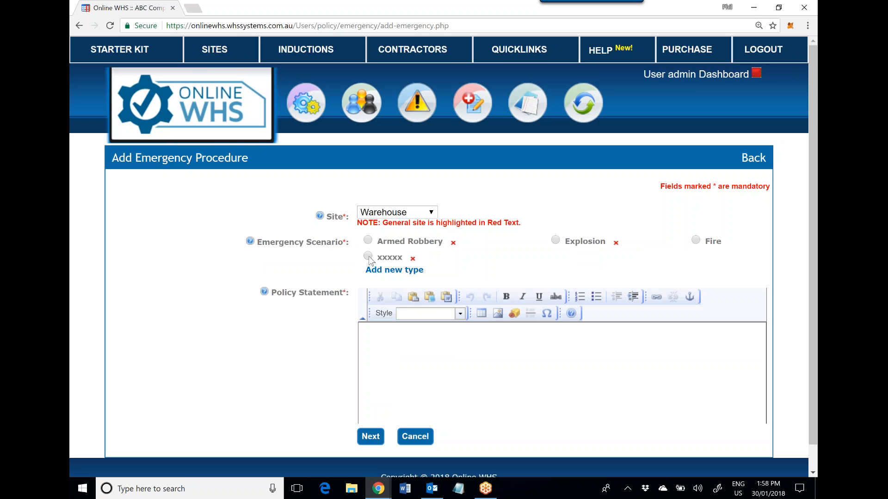
{"action": "left_click", "coordinate": [368, 256]}
{"action": "left_click", "coordinate": [411, 351]}
{"action": "mouse_move", "coordinate": [310, 102]}
{"action": "left_click", "coordinate": [447, 298]}
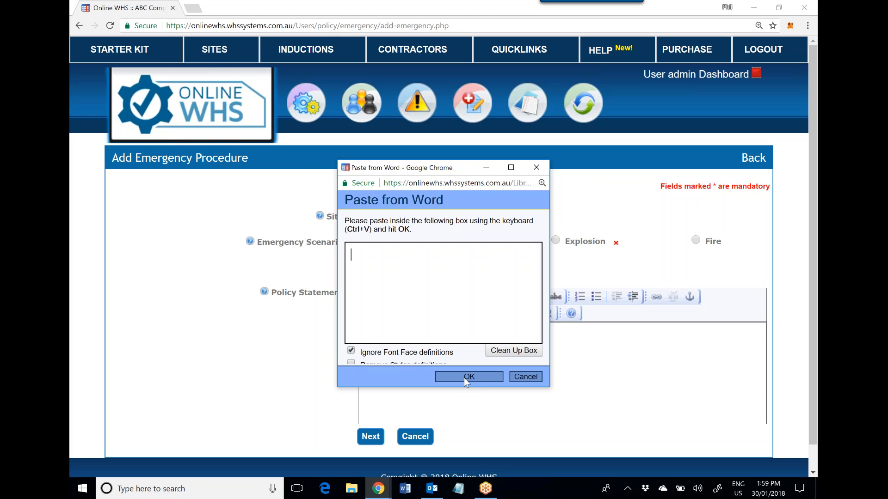
{"action": "left_click", "coordinate": [531, 380]}
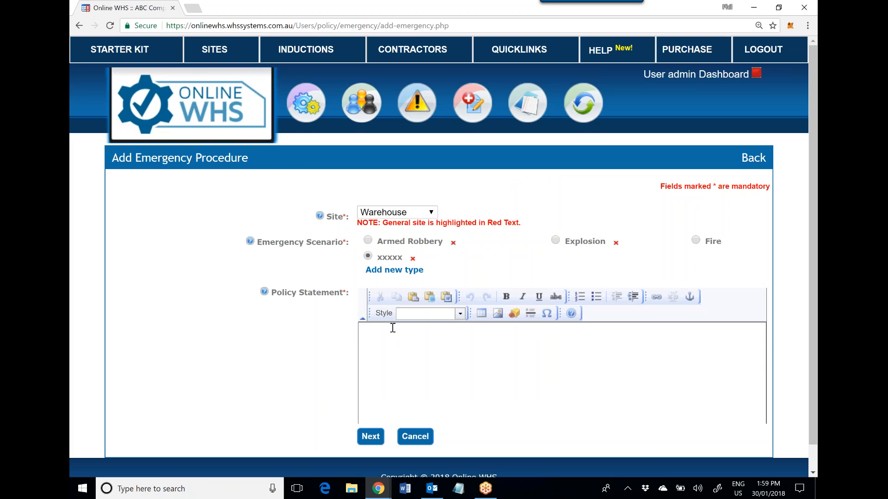
- Fill the policy statement with several lines of placeholder "x" text and save it to continue to Step 2
{"action": "type", "text": "xxxxxxx-xxxx  xxxxxxxxxx  xxxxxxxxxxxxxxxxxx"}
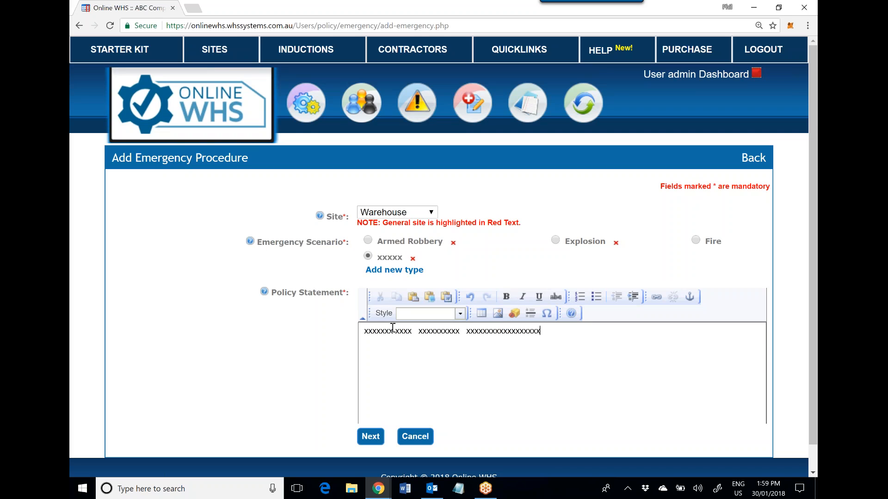
{"action": "type", "text": "xxxxxxxxxxxxxxxxxxxxxxxxxxxxxxxxxxxxxxxxxxxxxxxxxxxxxxxxxxxxxxxxxxxxxxxxxxxxxxxx"}
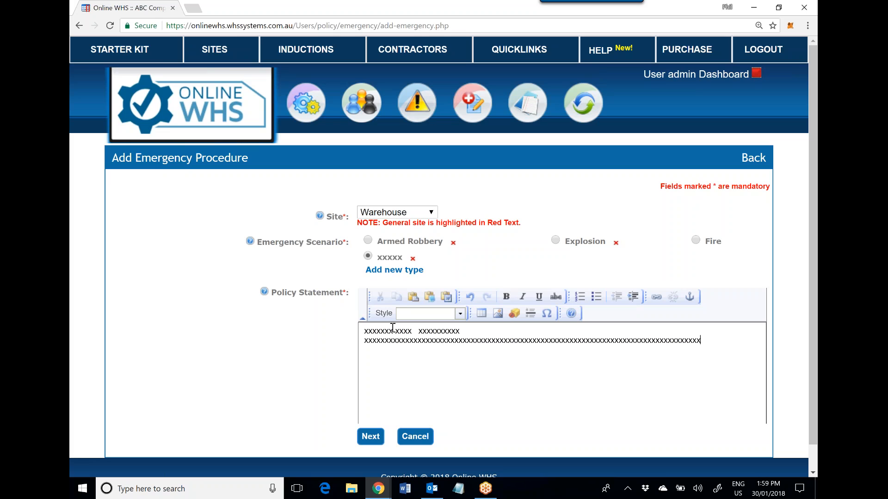
{"action": "type", "text": "xxxxxxxxxxxxxxxxxxxxxxxxxxxxxxxxxxxxxxxxxxxxxxx"}
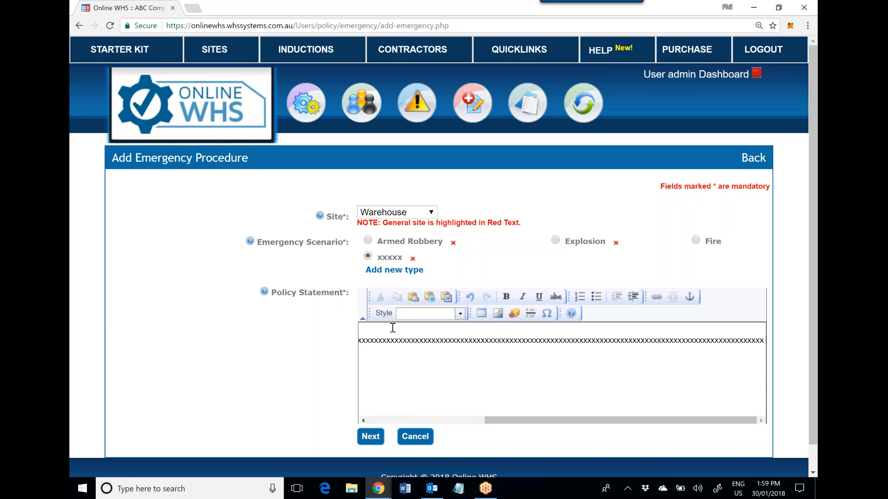
{"action": "key", "text": "Return"}
{"action": "type", "text": "xxxxxxxxxxxxxxxxxxxxxxxx"}
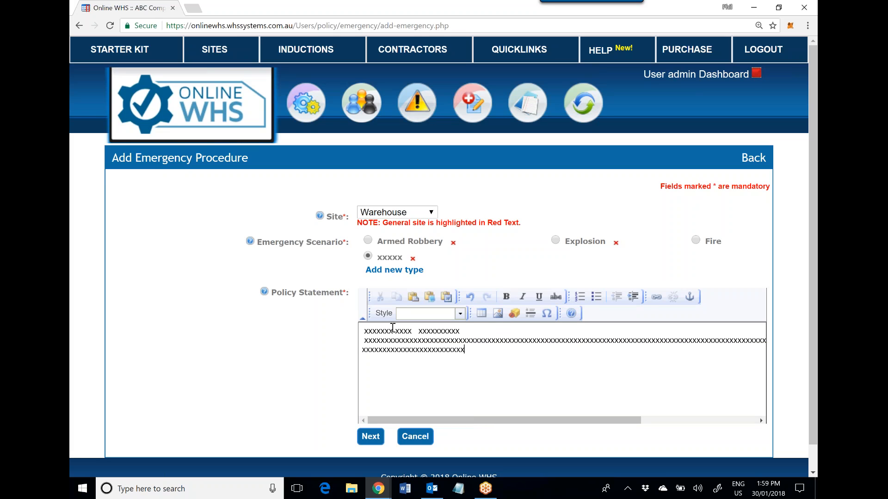
{"action": "type", "text": "xxxxxxxxxxxxxxxx"}
{"action": "left_click", "coordinate": [369, 438]}
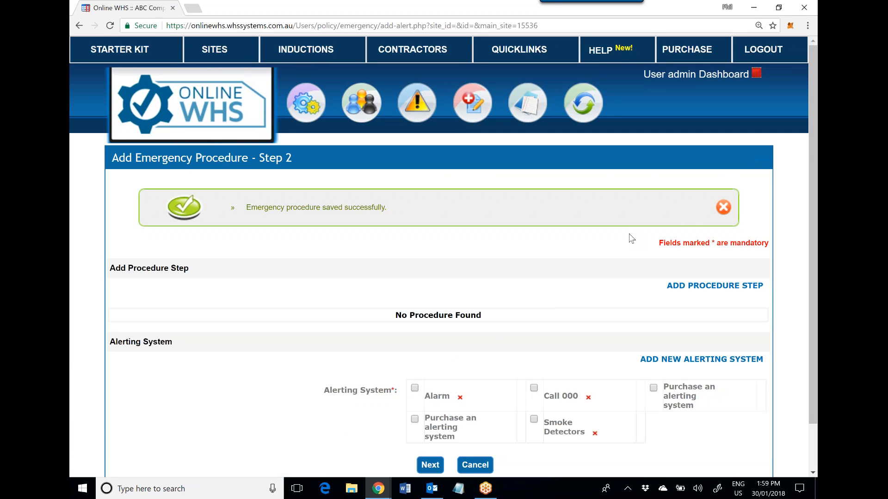
{"action": "left_click", "coordinate": [723, 208]}
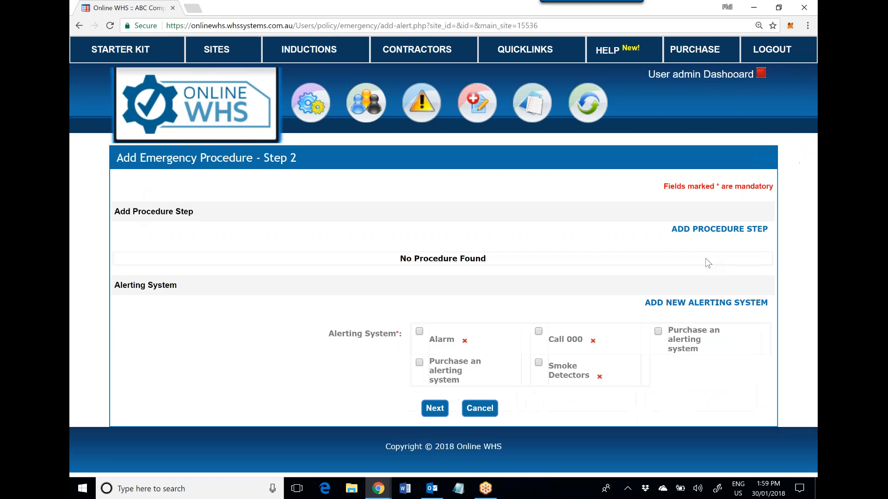
- Add a procedure step with procedure "sasassa", potential hazard "sasa" and risk 1 for a likely event causing death or permanent disability
{"action": "left_click", "coordinate": [723, 231]}
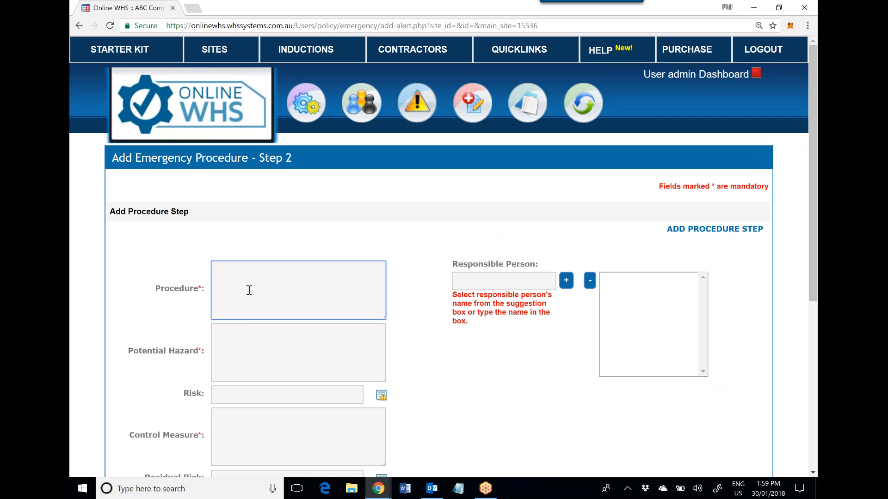
{"action": "type", "text": "sasassa"}
{"action": "left_click", "coordinate": [228, 354]}
{"action": "type", "text": "sasa"}
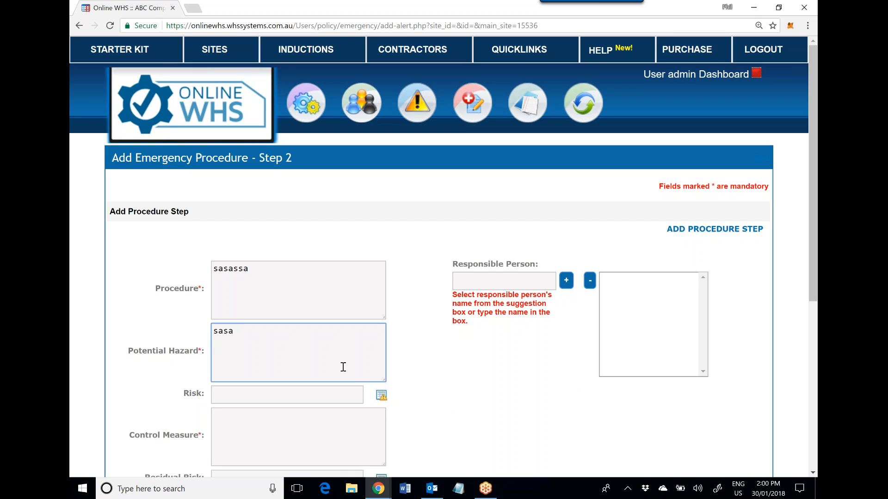
{"action": "left_click", "coordinate": [381, 395]}
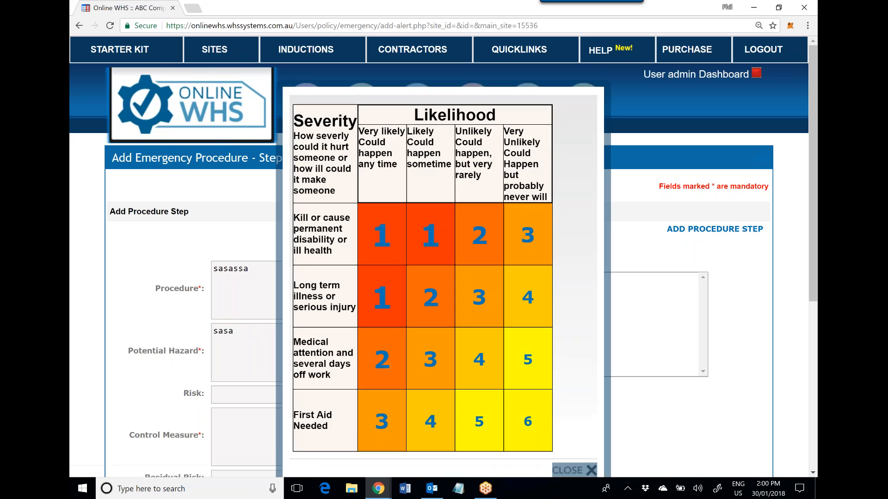
{"action": "left_click", "coordinate": [433, 241]}
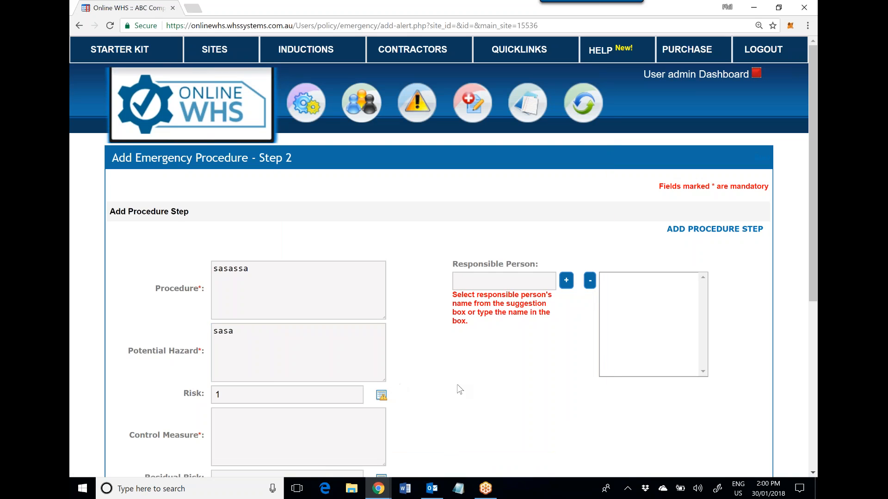
- Enter "xxxxxxxx xxxxxxxxxxxxxxx" as the control measure and set the residual risk to 3 for likely, medical attention needed
{"action": "left_click_drag", "start_coordinate": [815, 137], "coordinate": [815, 145]}
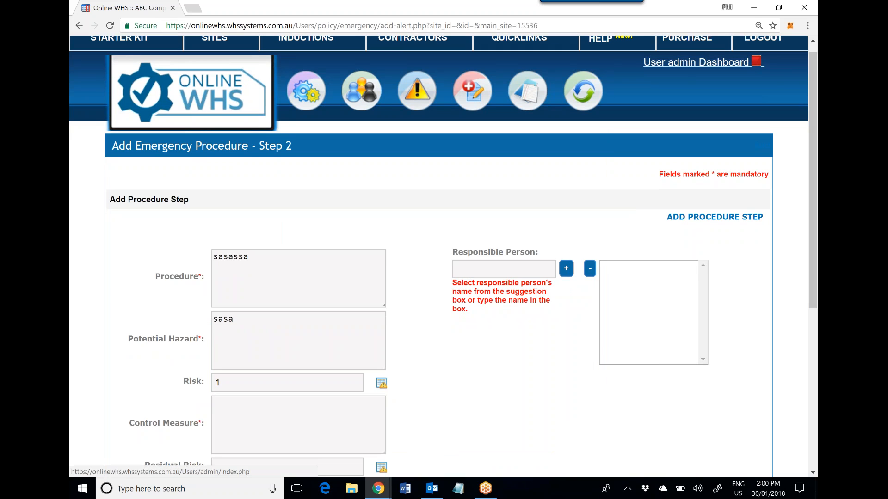
{"action": "left_click_drag", "start_coordinate": [809, 82], "coordinate": [776, 232]}
{"action": "left_click", "coordinate": [256, 204]}
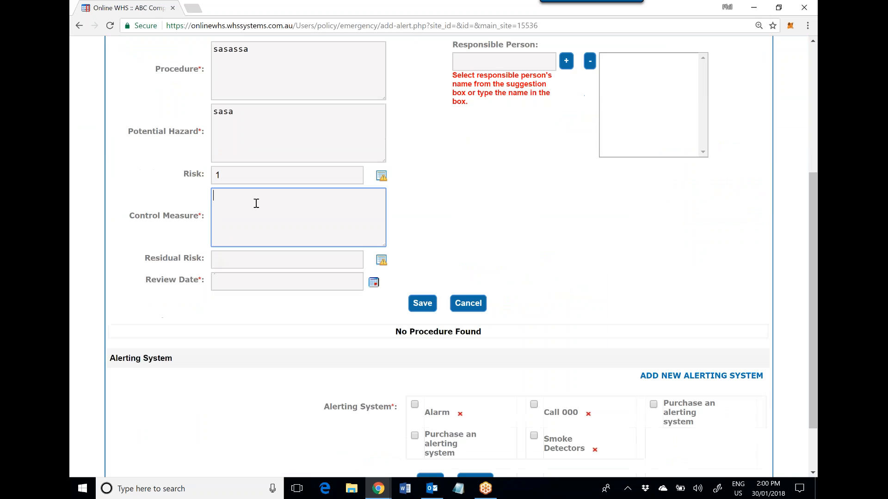
{"action": "type", "text": "xxxxxxxx xxxxxxxxxxxxxxx"}
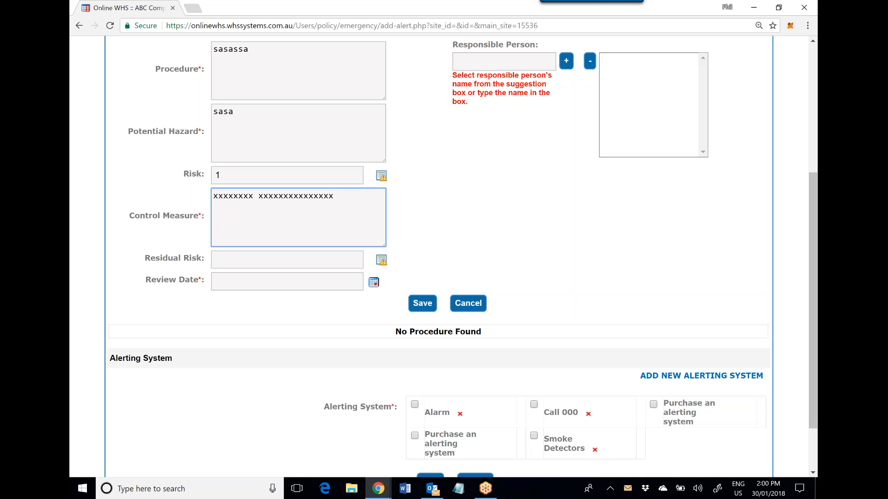
{"action": "left_click", "coordinate": [381, 260]}
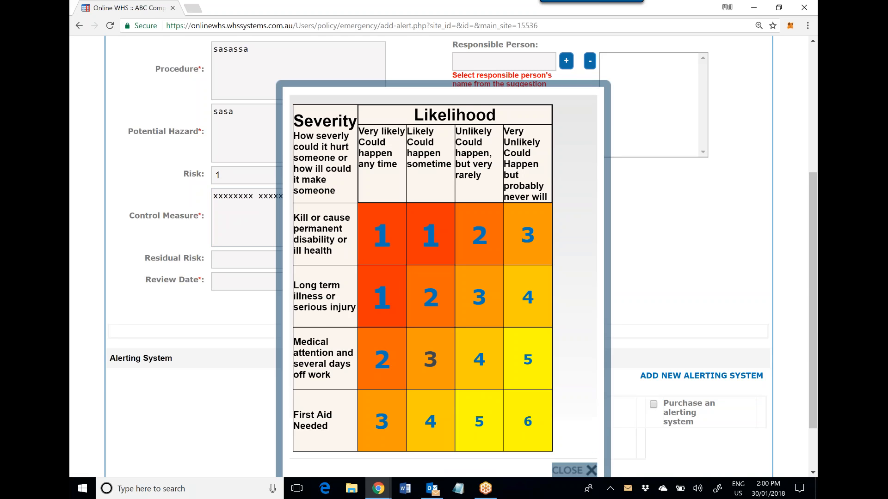
{"action": "left_click", "coordinate": [431, 363]}
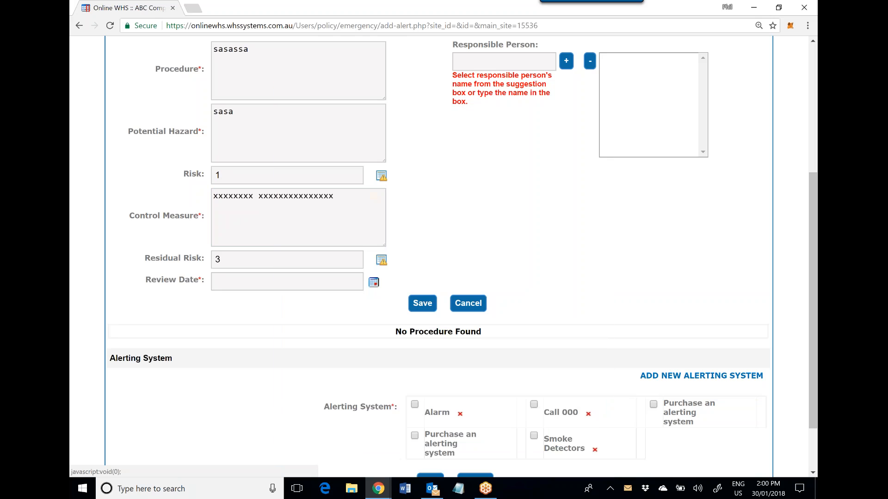
- Set the procedure step's review date to 01-01-2019
{"action": "left_click", "coordinate": [374, 283]}
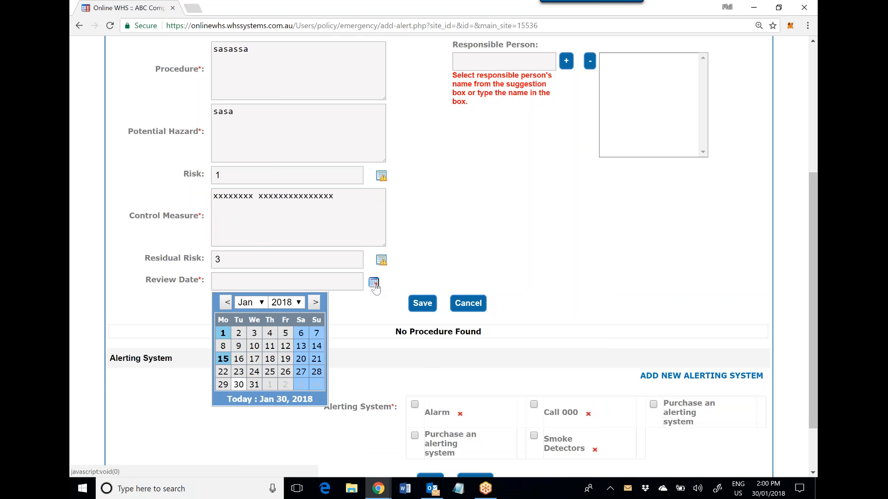
{"action": "left_click", "coordinate": [299, 303]}
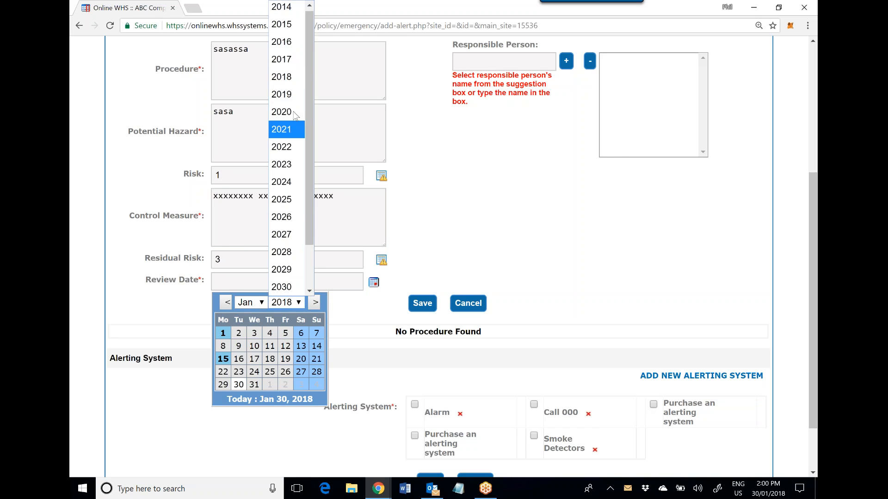
{"action": "left_click", "coordinate": [283, 96]}
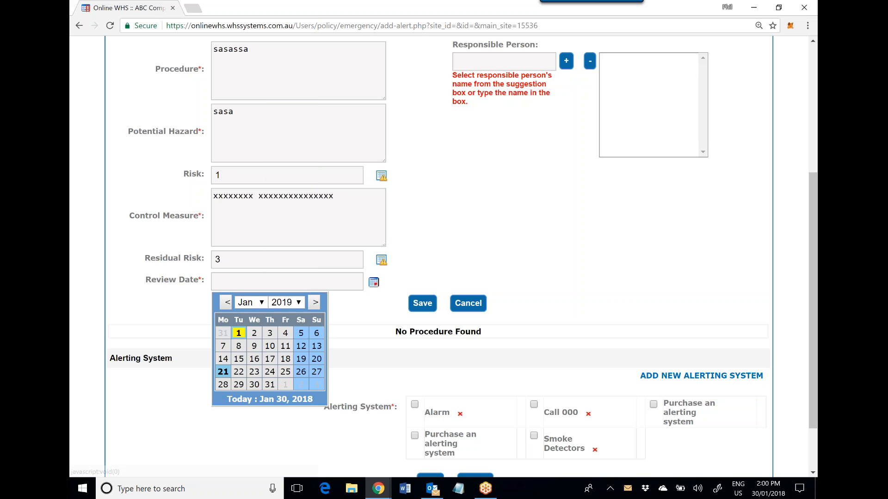
{"action": "left_click", "coordinate": [238, 333]}
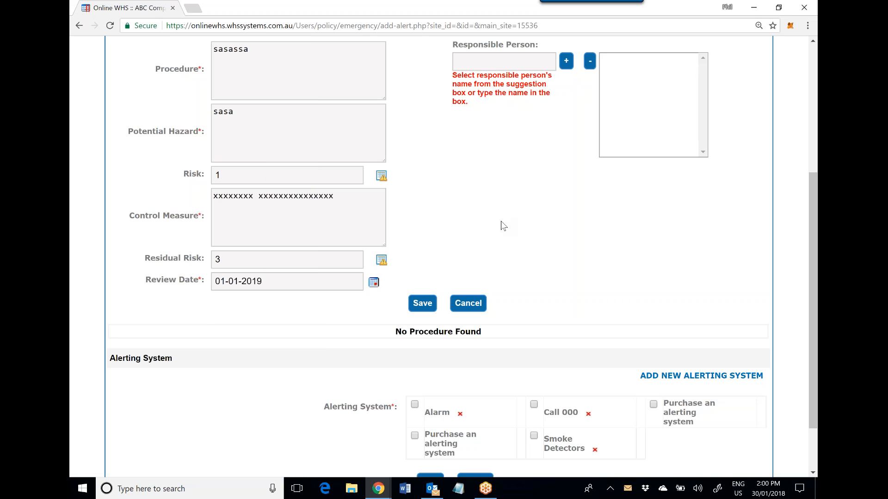
- Add the suggested employee whose name starts with "p" to the procedure step's responsible persons
{"action": "scroll", "coordinate": [814, 205], "scroll_direction": "up", "scroll_amount": 2}
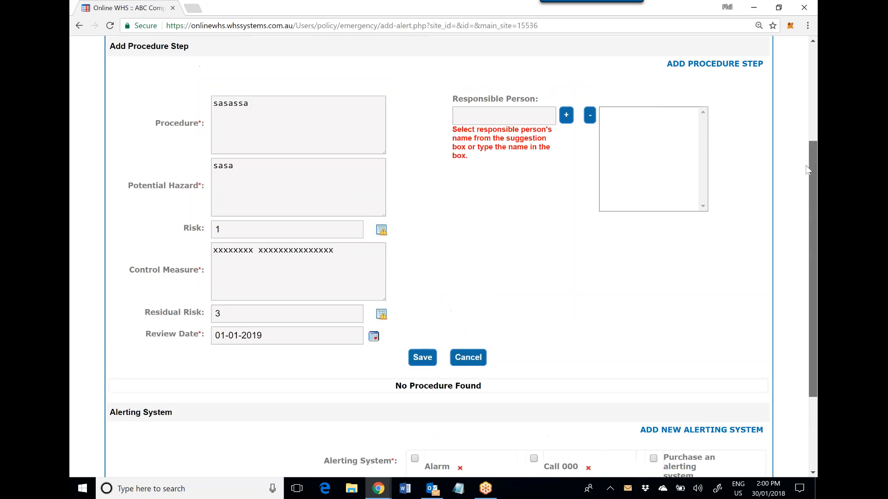
{"action": "left_click", "coordinate": [498, 161]}
{"action": "type", "text": "p"}
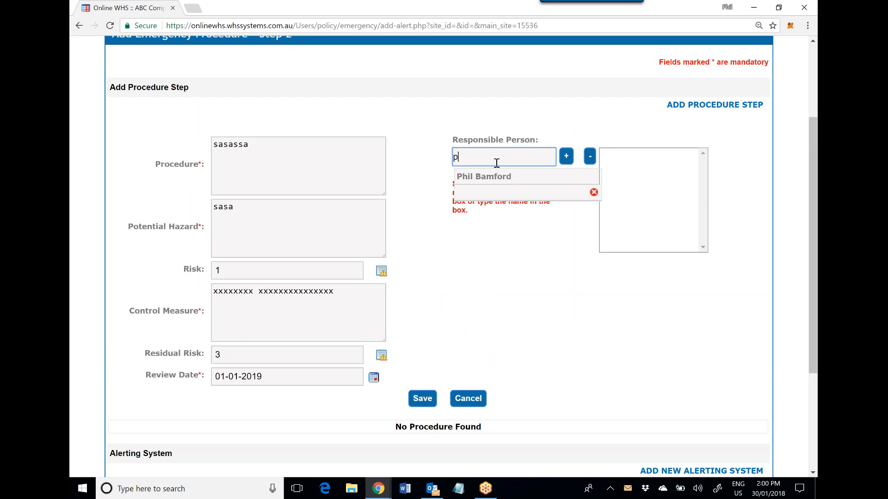
{"action": "left_click", "coordinate": [509, 177]}
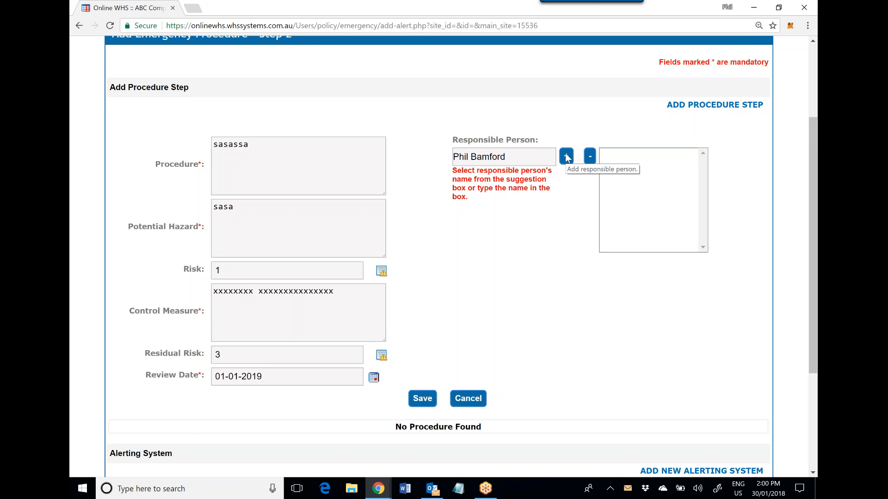
{"action": "left_click", "coordinate": [567, 158]}
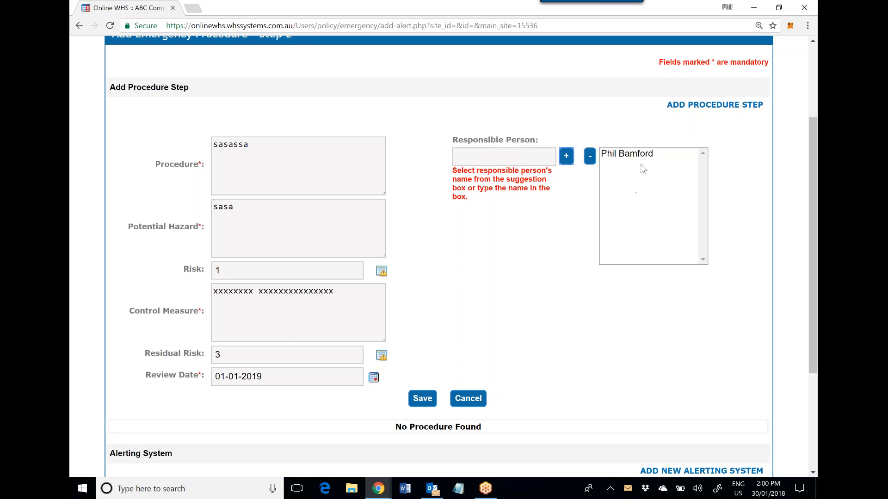
{"action": "left_click", "coordinate": [484, 158]}
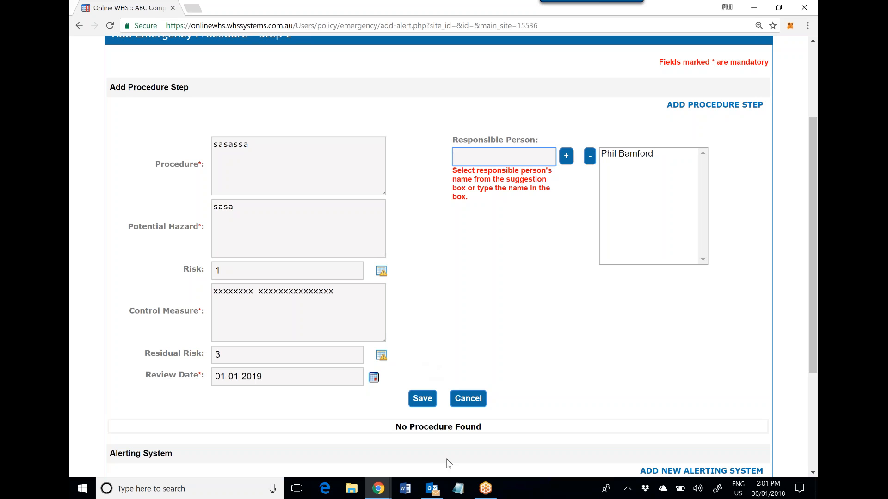
- Save the procedure step and start another with procedure "xxxx", potential hazard "xxxxxx" and risk 2 for a likely long-term illness or serious injury
{"action": "left_click", "coordinate": [422, 399]}
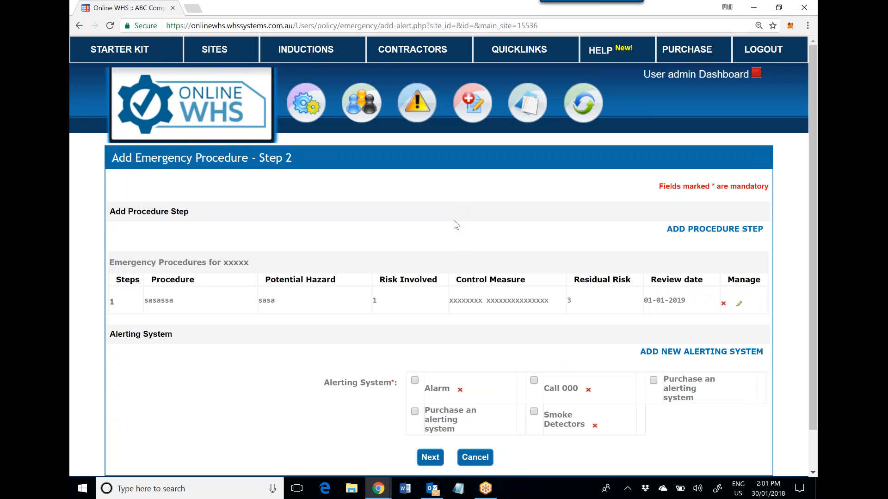
{"action": "left_click", "coordinate": [708, 235]}
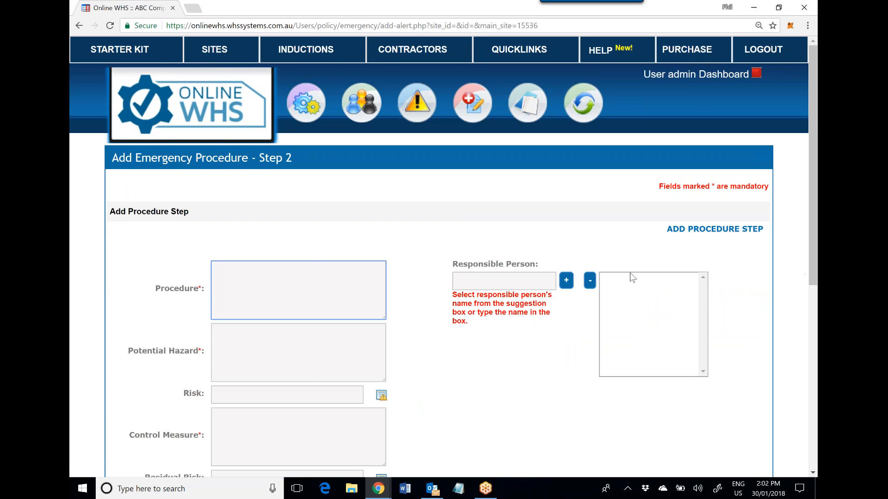
{"action": "left_click_drag", "start_coordinate": [815, 118], "coordinate": [786, 205]}
{"action": "type", "text": "xxxx"}
{"action": "left_click", "coordinate": [289, 193]}
{"action": "type", "text": "xxxxxx"}
{"action": "left_click", "coordinate": [380, 241]}
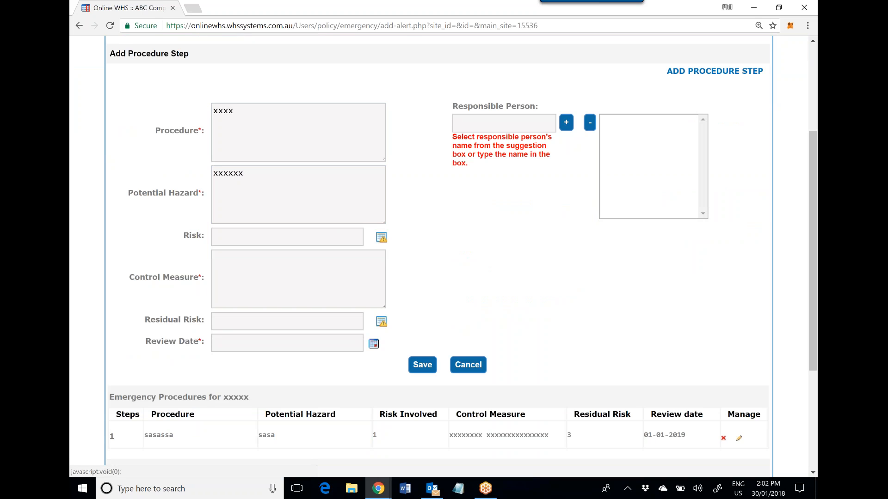
{"action": "left_click", "coordinate": [382, 239]}
{"action": "left_click", "coordinate": [430, 301]}
- Enter "xxxx x xxxxx" as the control measure and set the residual risk to 4 for unlikely, medical attention and several days off work
{"action": "left_click", "coordinate": [304, 279]}
{"action": "type", "text": "xxxx x xxxxx"}
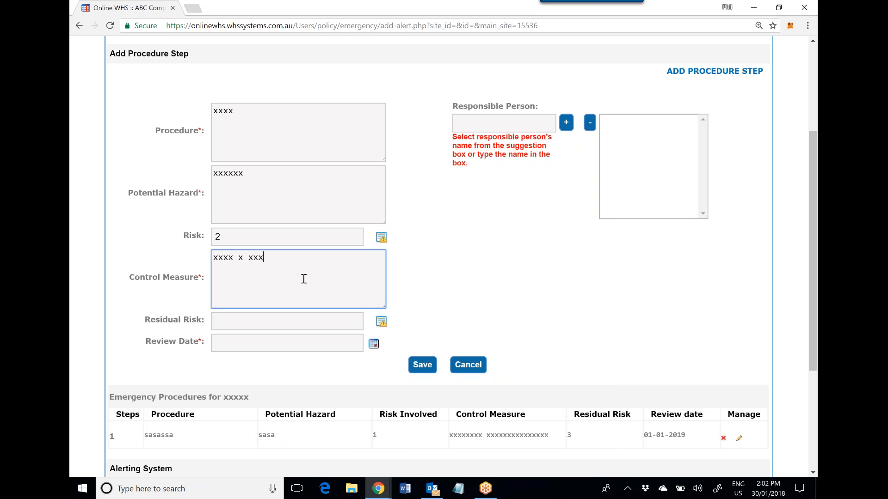
{"action": "left_click", "coordinate": [381, 323]}
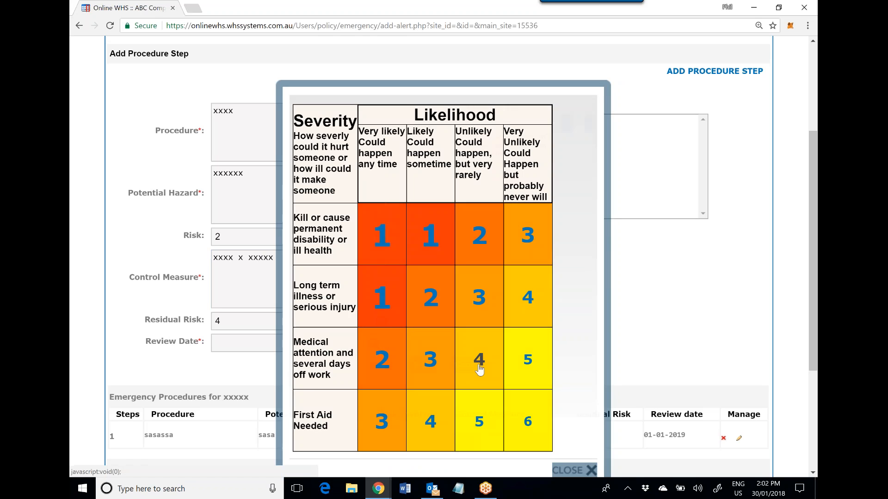
{"action": "left_click", "coordinate": [479, 362]}
- Complete the procedure step with review date 31-01-2018 and the suggested employee starting with "p" as responsible person, and save it
{"action": "left_click", "coordinate": [373, 344]}
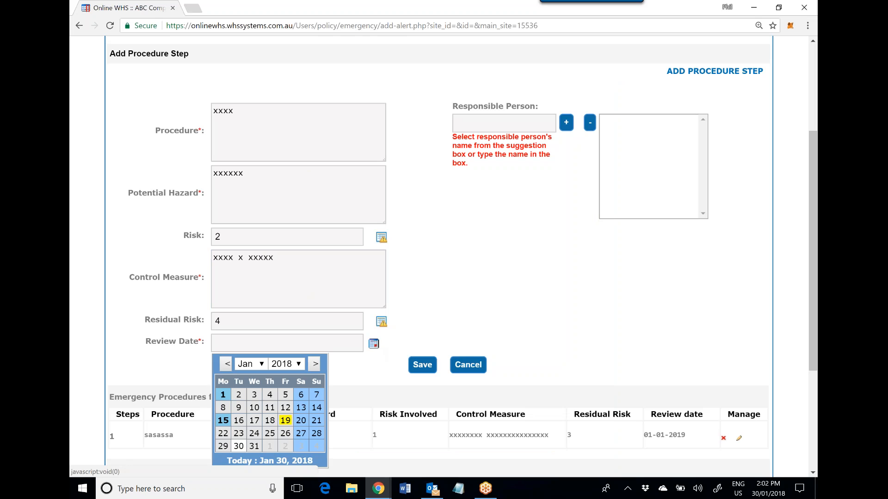
{"action": "left_click", "coordinate": [253, 446]}
{"action": "left_click", "coordinate": [515, 128]}
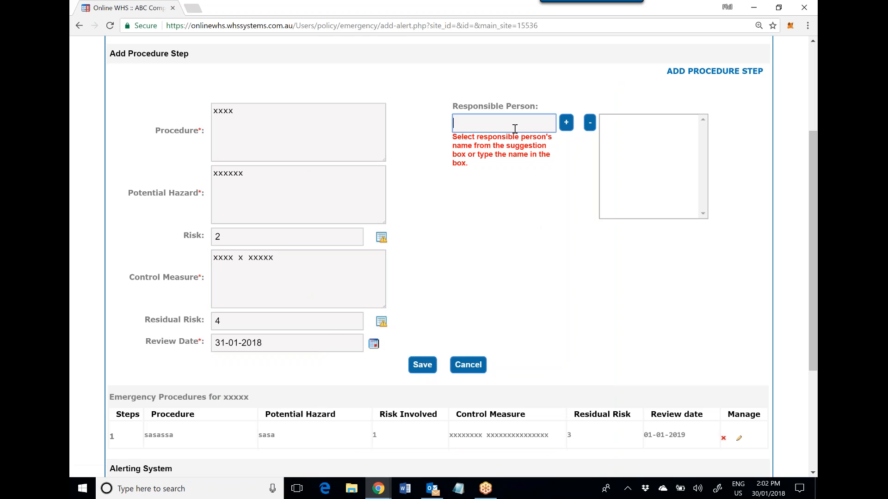
{"action": "type", "text": "p"}
{"action": "left_click", "coordinate": [483, 143]}
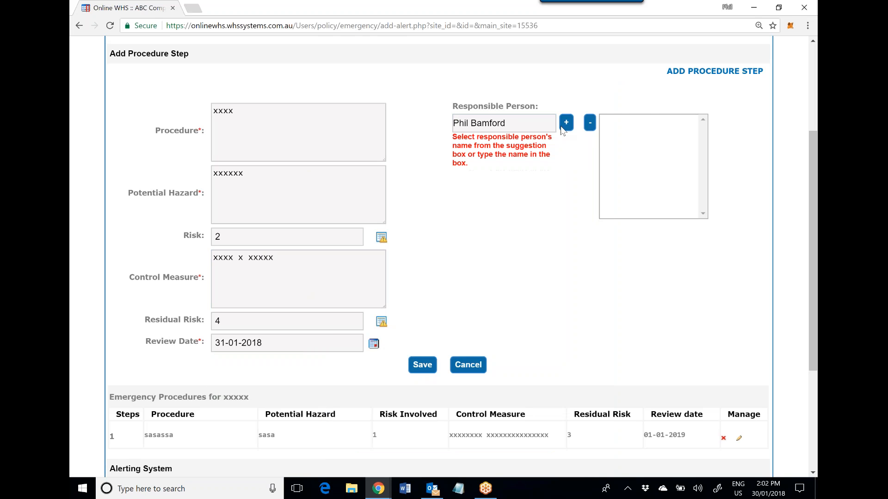
{"action": "left_click", "coordinate": [565, 125]}
{"action": "left_click", "coordinate": [422, 365]}
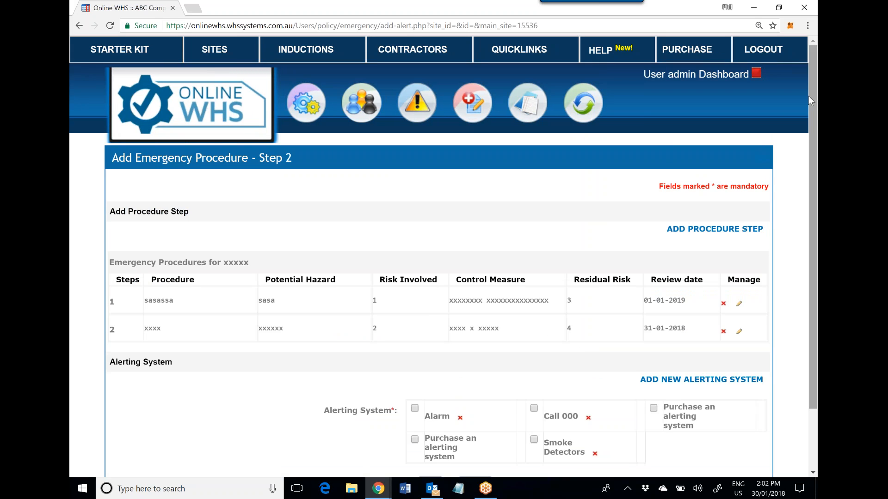
- Add a new alerting system with the alert "Smoke alarm" and the last-listed employee as responsible person, and save it
{"action": "left_click_drag", "start_coordinate": [812, 93], "coordinate": [806, 217]}
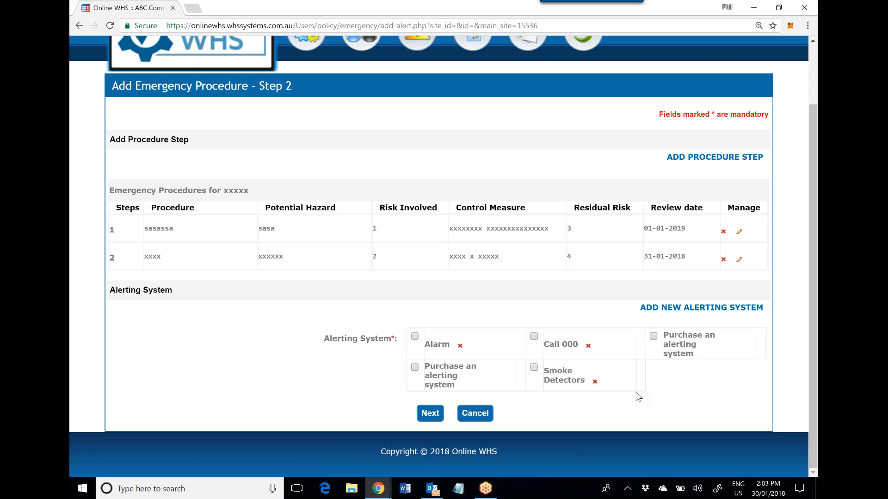
{"action": "left_click", "coordinate": [694, 308]}
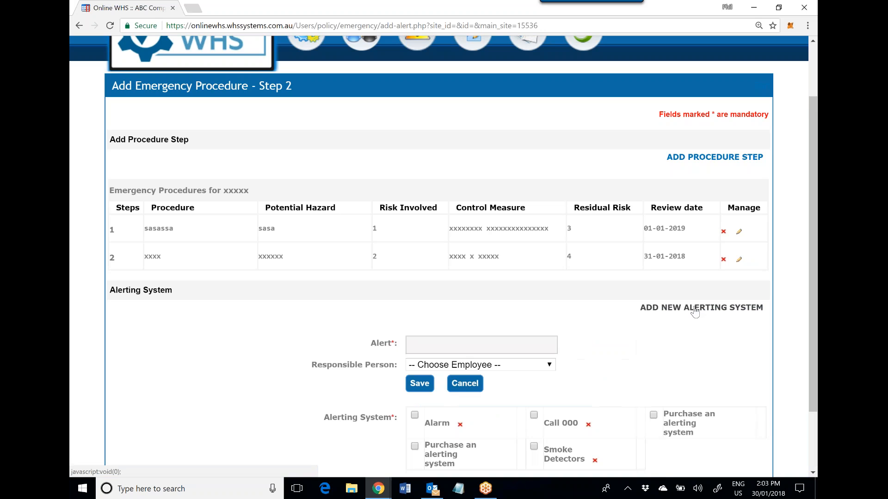
{"action": "left_click", "coordinate": [464, 349]}
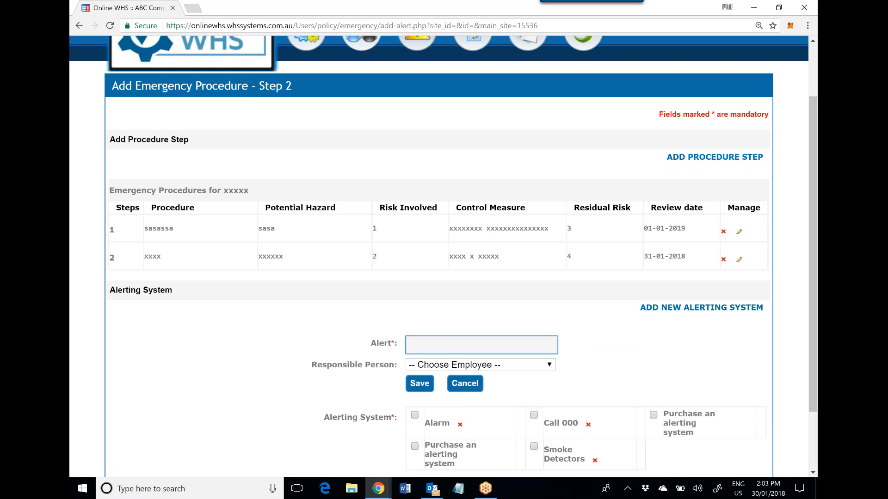
{"action": "type", "text": "Smoke alarm"}
{"action": "left_click", "coordinate": [467, 365]}
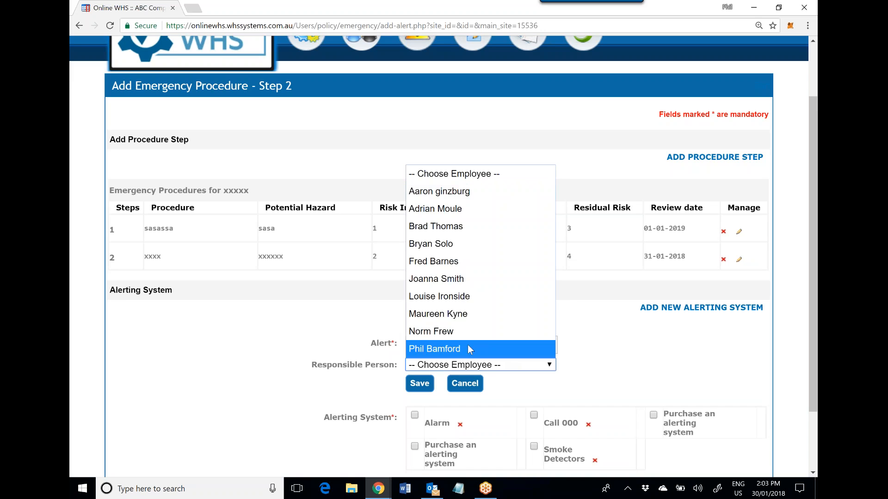
{"action": "left_click", "coordinate": [467, 349]}
{"action": "left_click", "coordinate": [420, 383]}
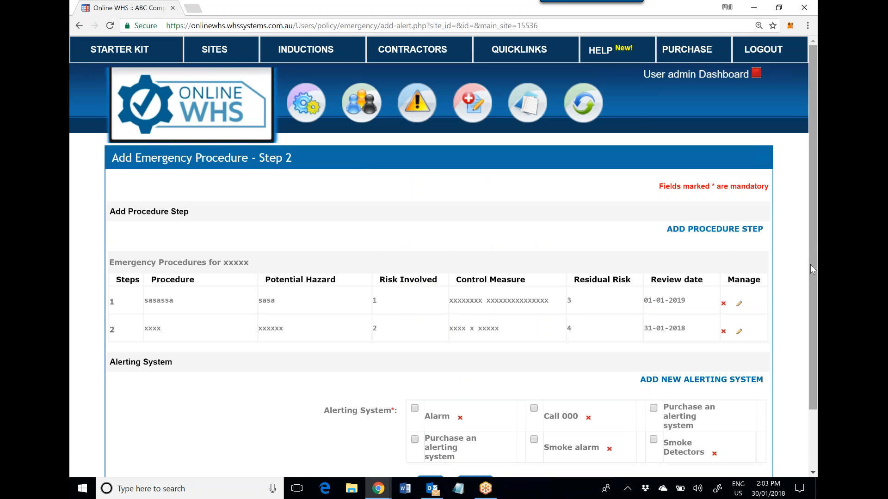
- Select Call 000, Smoke alarm and Smoke Detectors as the procedure's alerting systems and continue to step 3
{"action": "scroll", "coordinate": [810, 264], "scroll_direction": "down", "scroll_amount": 2}
{"action": "left_click", "coordinate": [652, 368]}
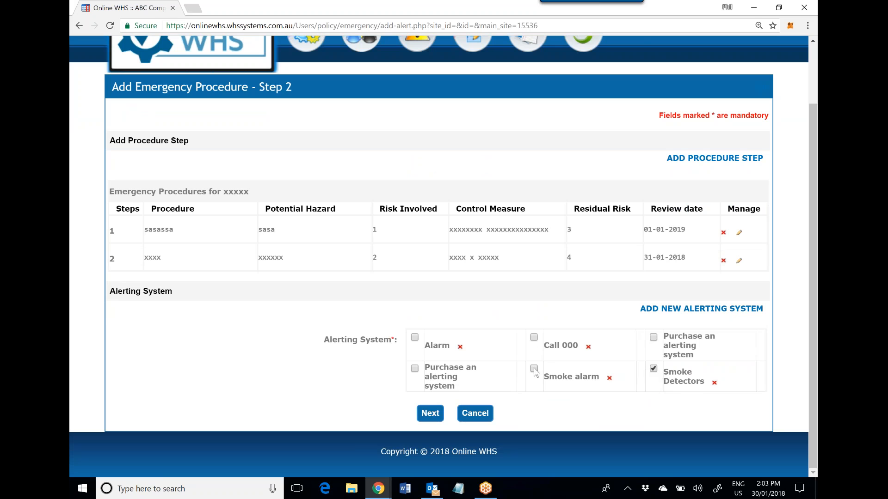
{"action": "left_click", "coordinate": [430, 413]}
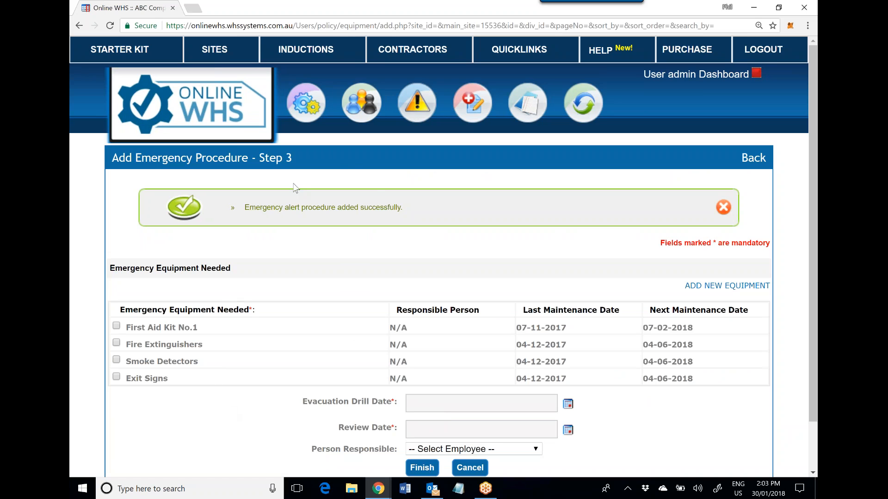
- Select First Aid Kit No.1 and Fire Extinguishers as the emergency equipment needed
{"action": "mouse_move", "coordinate": [306, 106]}
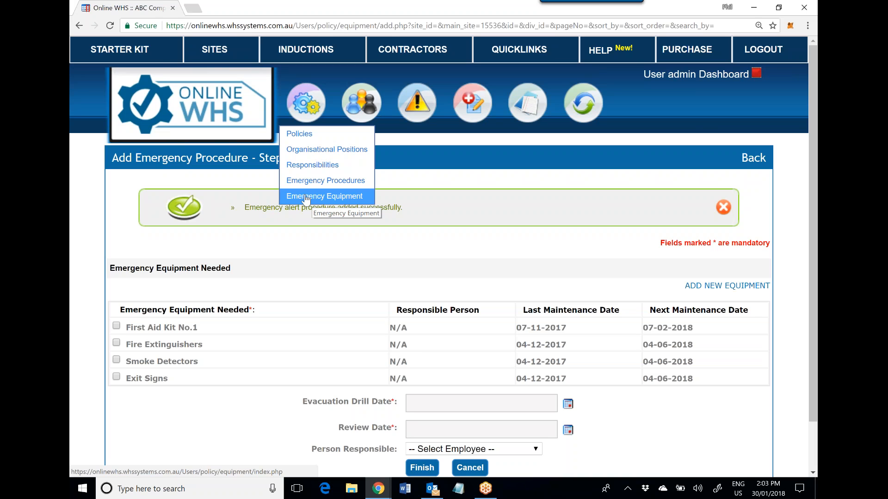
{"action": "mouse_move", "coordinate": [307, 136]}
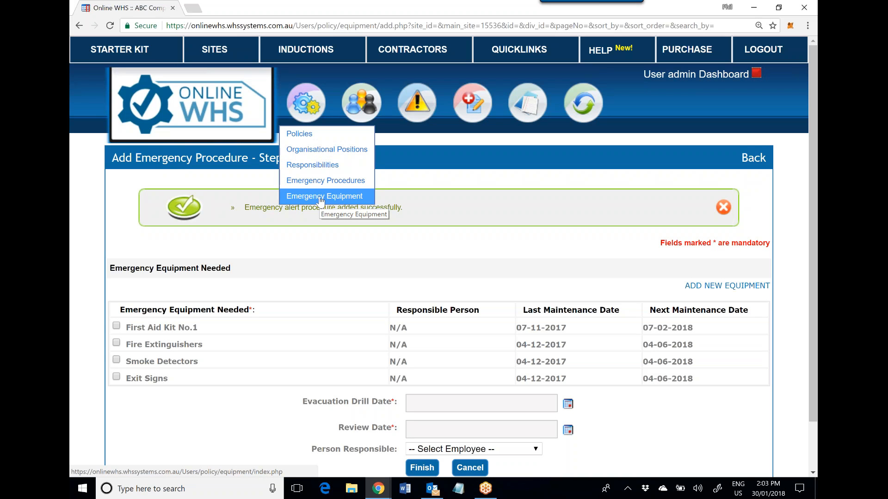
{"action": "left_click", "coordinate": [116, 327]}
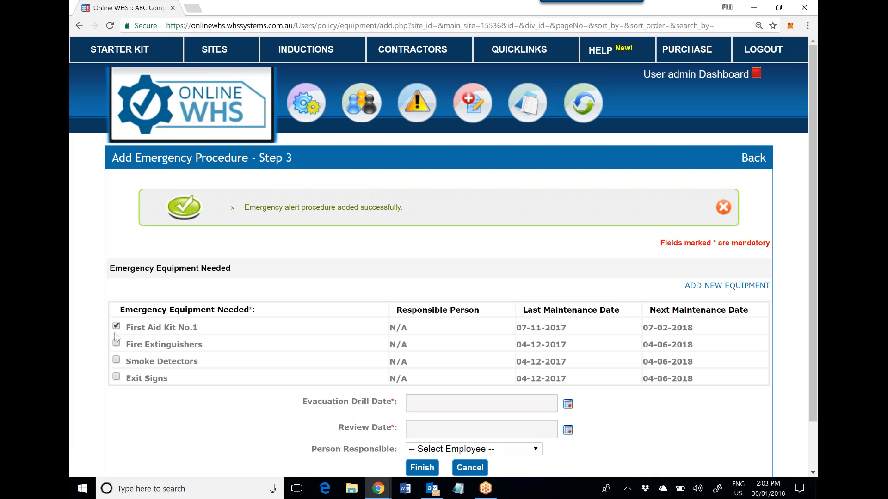
{"action": "left_click", "coordinate": [116, 343]}
- Set the evacuation drill date to 07-05-2018
{"action": "scroll", "coordinate": [812, 208], "scroll_direction": "down", "scroll_amount": 2}
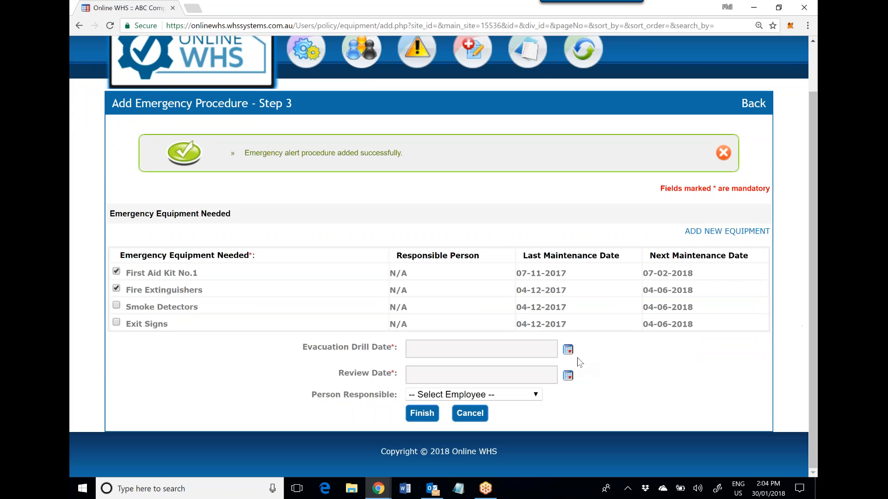
{"action": "left_click", "coordinate": [569, 352]}
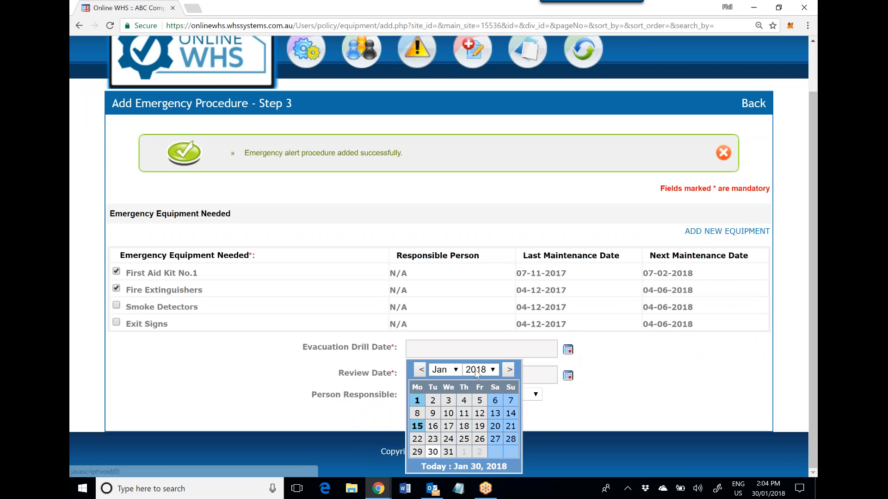
{"action": "left_click", "coordinate": [456, 372]}
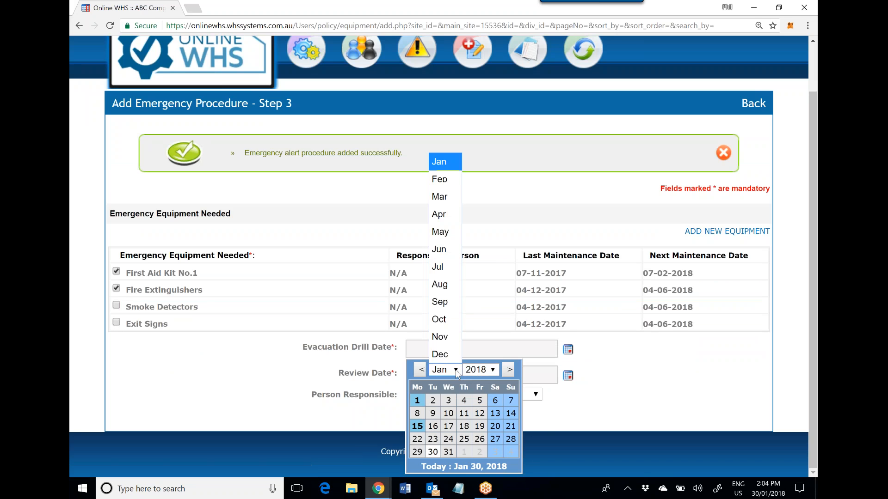
{"action": "left_click", "coordinate": [439, 233]}
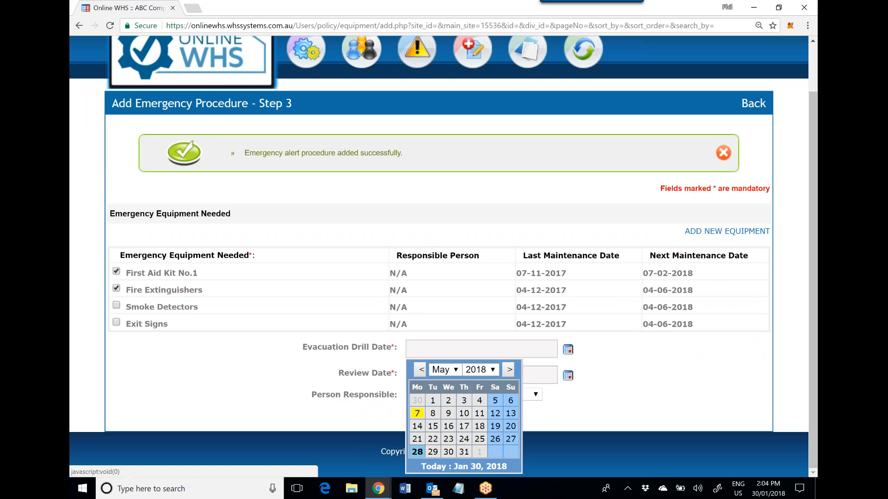
{"action": "left_click", "coordinate": [418, 417]}
- Set the emergency procedure's overall review date to 07-01-2019
{"action": "left_click", "coordinate": [568, 376]}
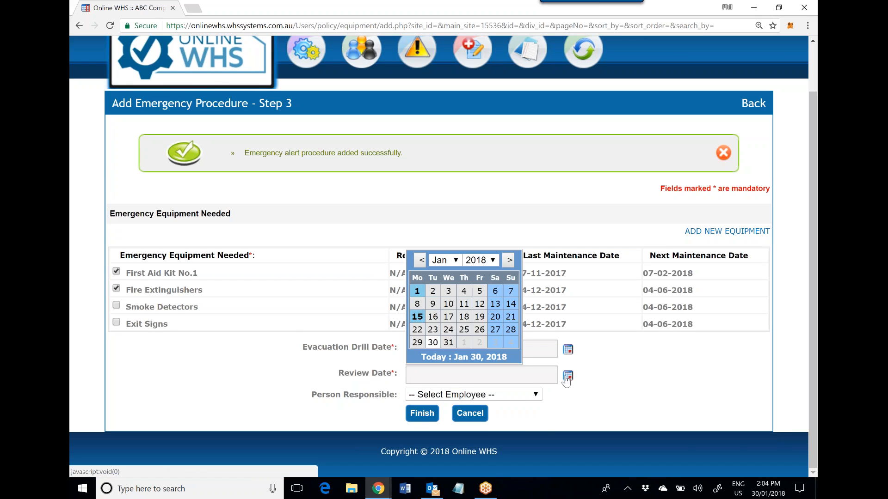
{"action": "left_click", "coordinate": [492, 257]}
{"action": "left_click", "coordinate": [490, 252]}
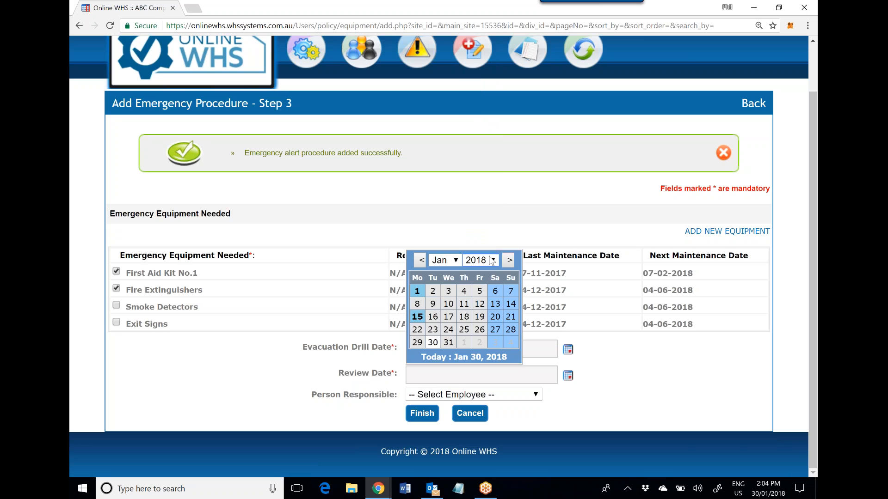
{"action": "left_click", "coordinate": [493, 260]}
{"action": "left_click", "coordinate": [495, 248]}
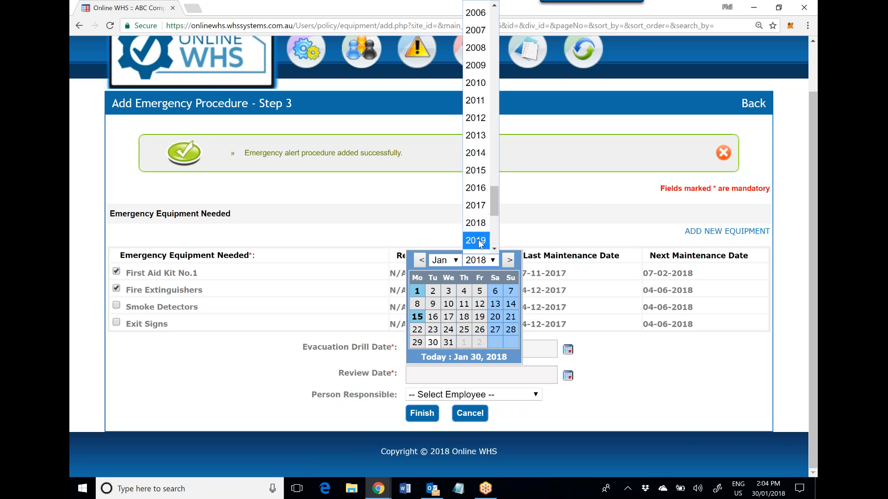
{"action": "left_click", "coordinate": [475, 244]}
{"action": "left_click", "coordinate": [418, 307]}
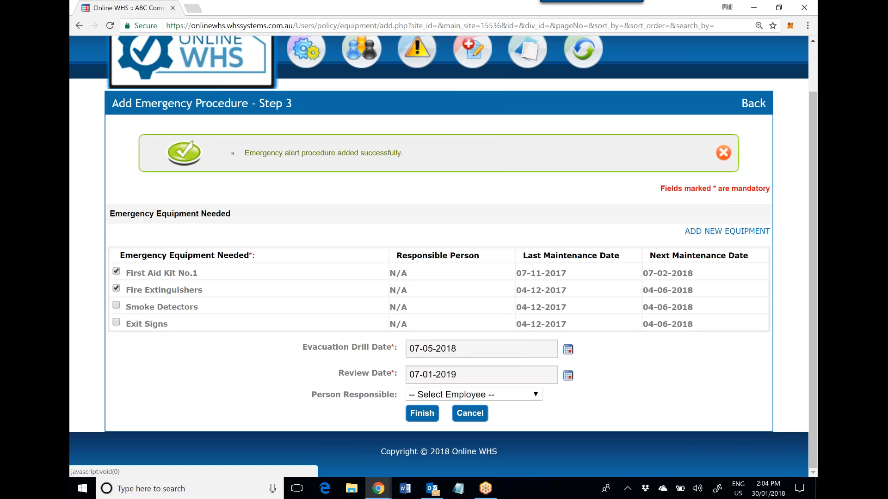
- Choose the last-listed employee as the person responsible and finish the emergency procedure
{"action": "left_click", "coordinate": [523, 397]}
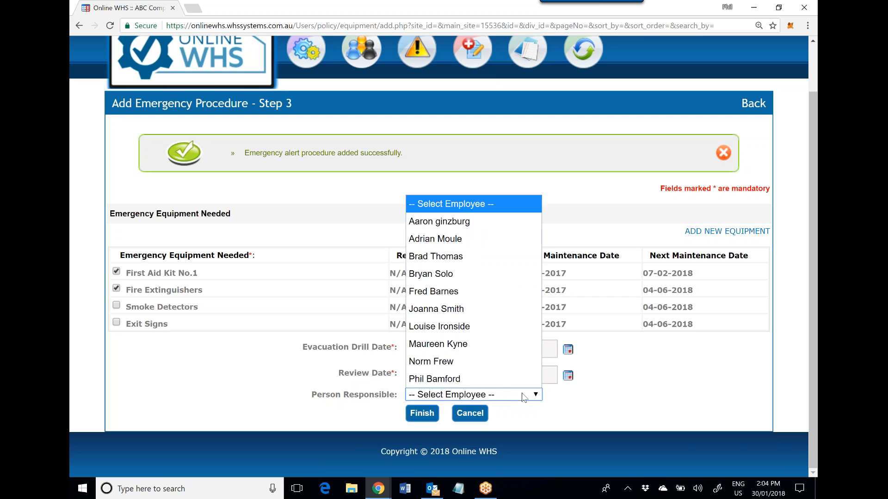
{"action": "left_click", "coordinate": [495, 381]}
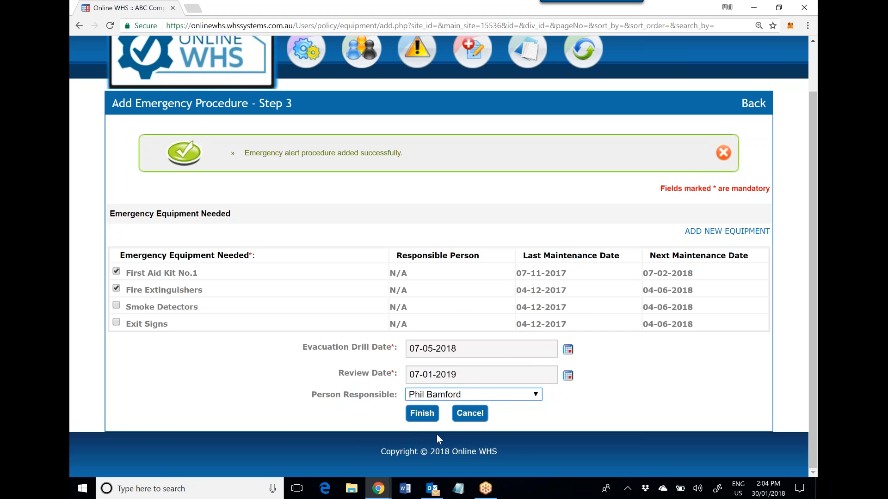
{"action": "left_click", "coordinate": [422, 413]}
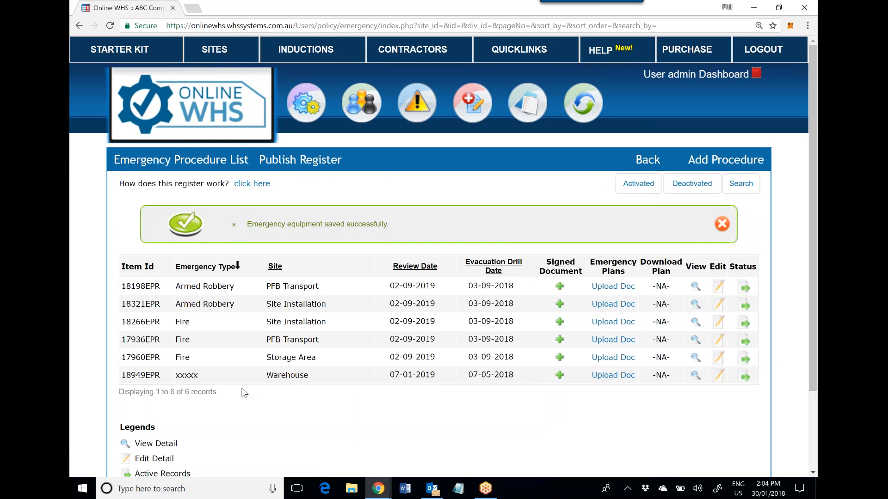
- Review the details of the Warehouse site's xxxxx emergency procedure, and generate and open its PDF
{"action": "left_click", "coordinate": [695, 379]}
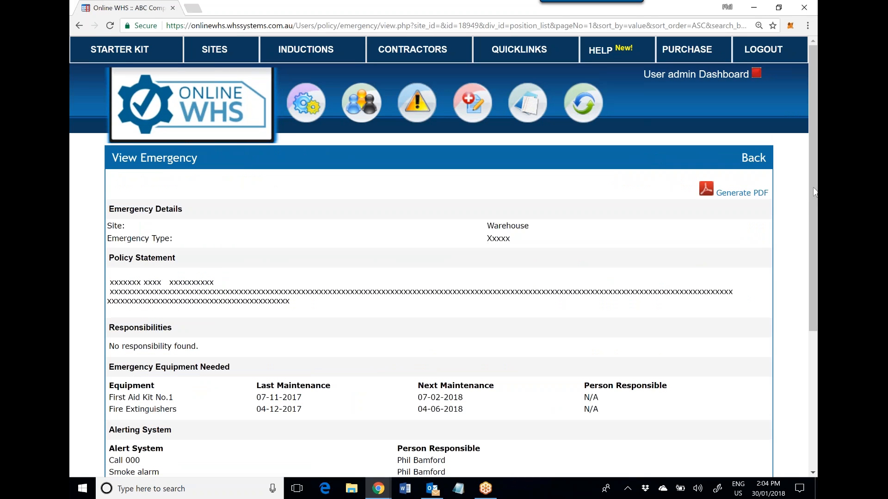
{"action": "left_click_drag", "start_coordinate": [814, 175], "coordinate": [814, 298]}
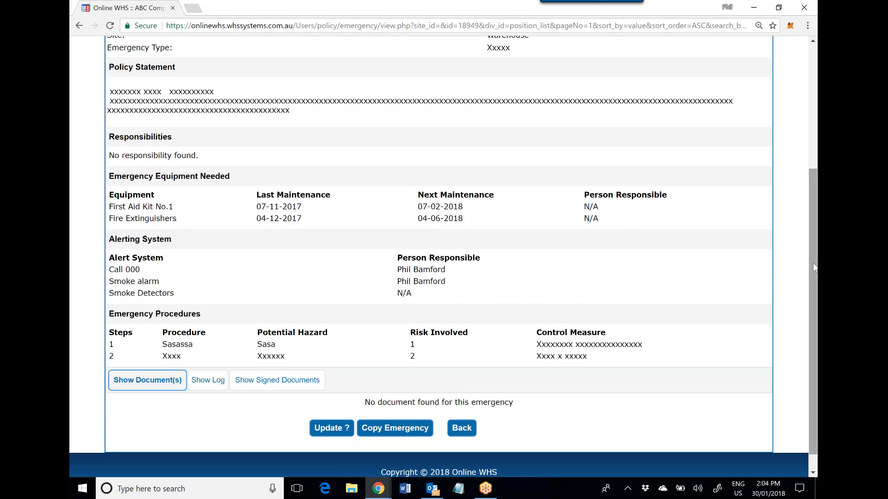
{"action": "left_click_drag", "start_coordinate": [810, 226], "coordinate": [811, 127]}
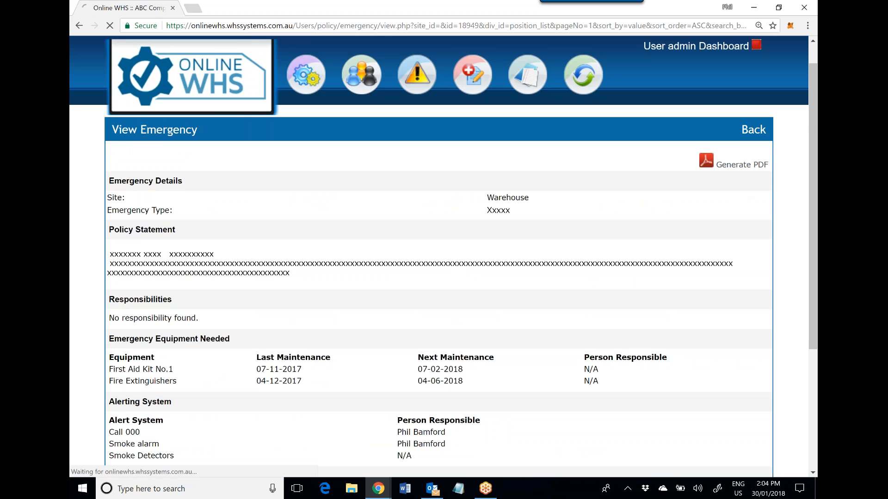
{"action": "left_click", "coordinate": [740, 165]}
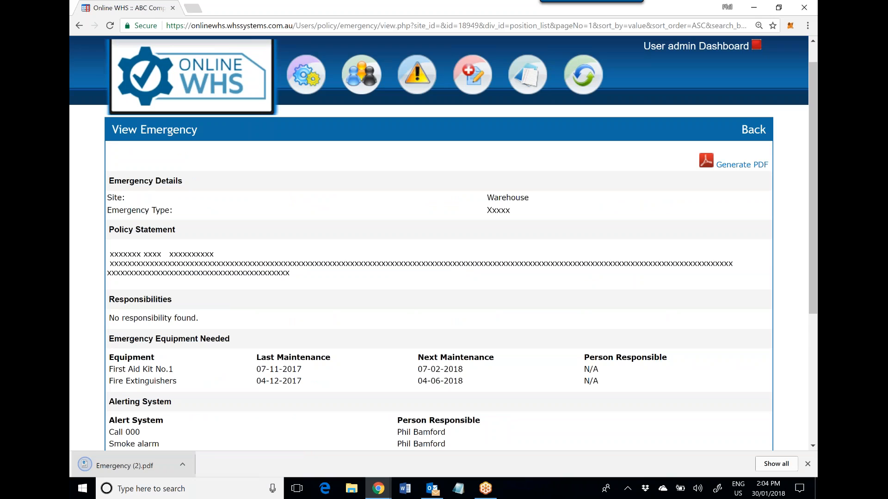
{"action": "left_click", "coordinate": [131, 462]}
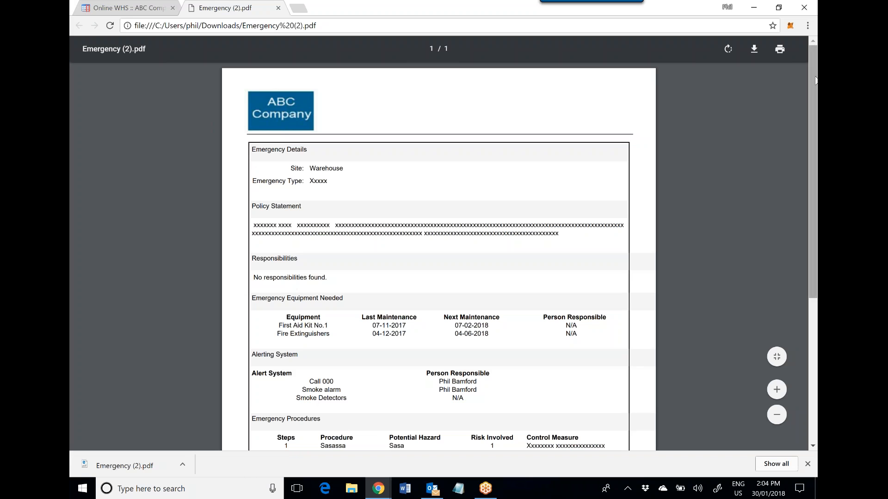
- Look over the generated emergency PDF, close it, and start a new record in the responsibilities register
{"action": "mouse_move", "coordinate": [814, 89]}
{"action": "left_mouse_down"}
{"action": "mouse_move", "coordinate": [812, 139]}
{"action": "mouse_move", "coordinate": [816, 95]}
{"action": "left_mouse_up"}
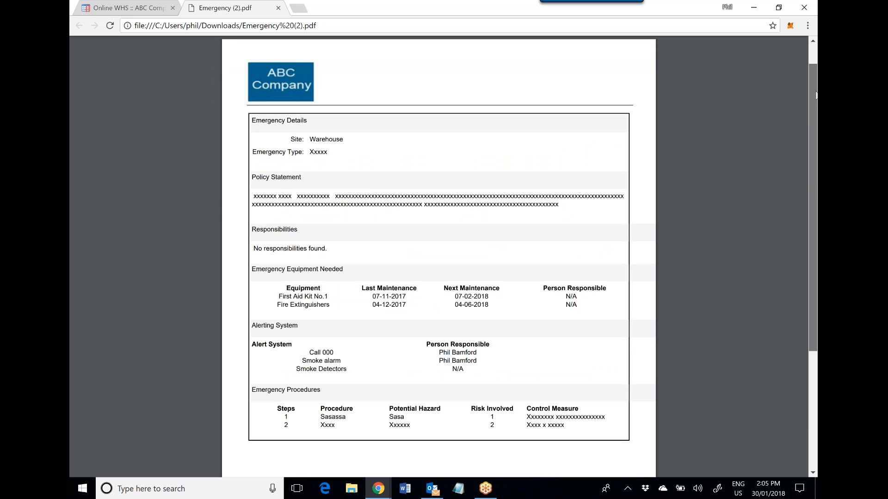
{"action": "left_click", "coordinate": [278, 8]}
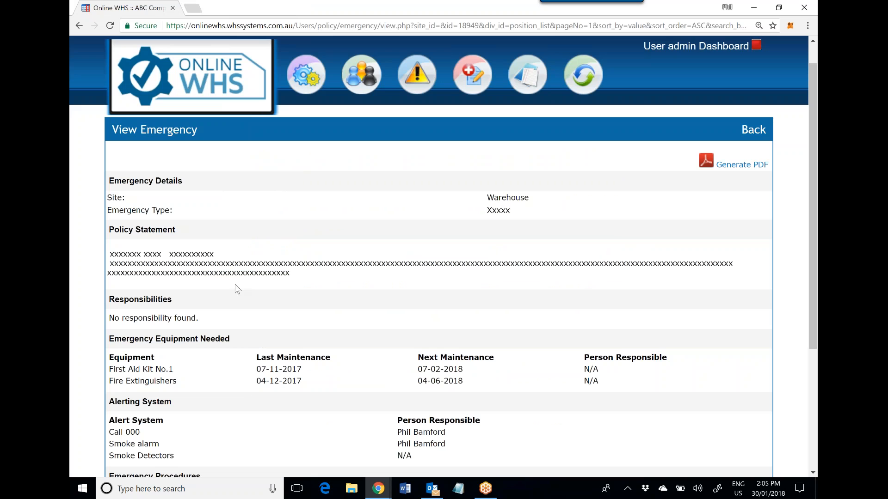
{"action": "mouse_move", "coordinate": [307, 90]}
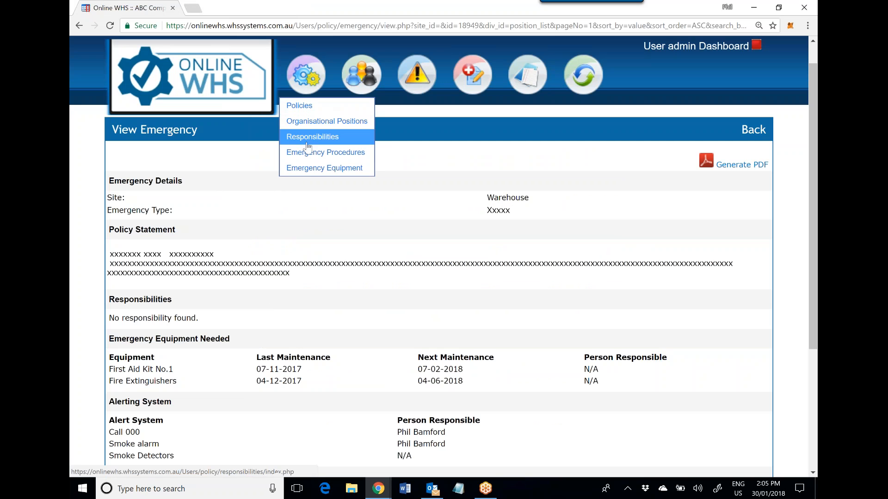
{"action": "left_click", "coordinate": [323, 139]}
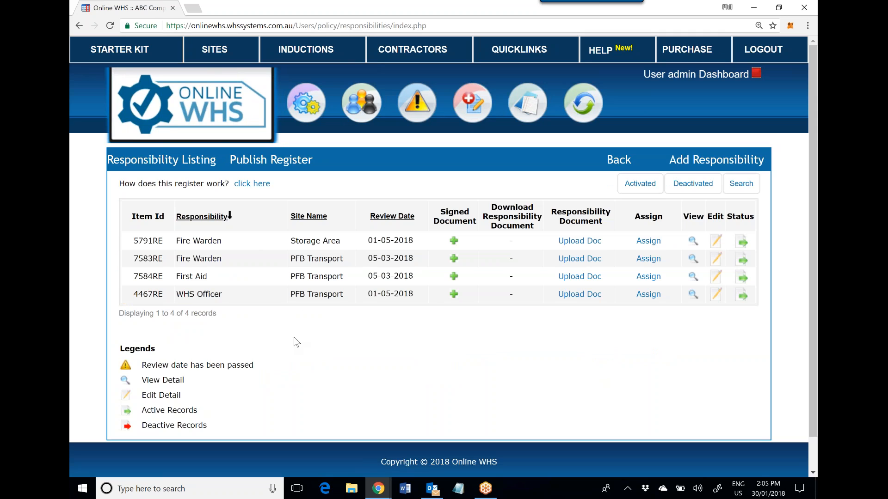
{"action": "left_click", "coordinate": [716, 162]}
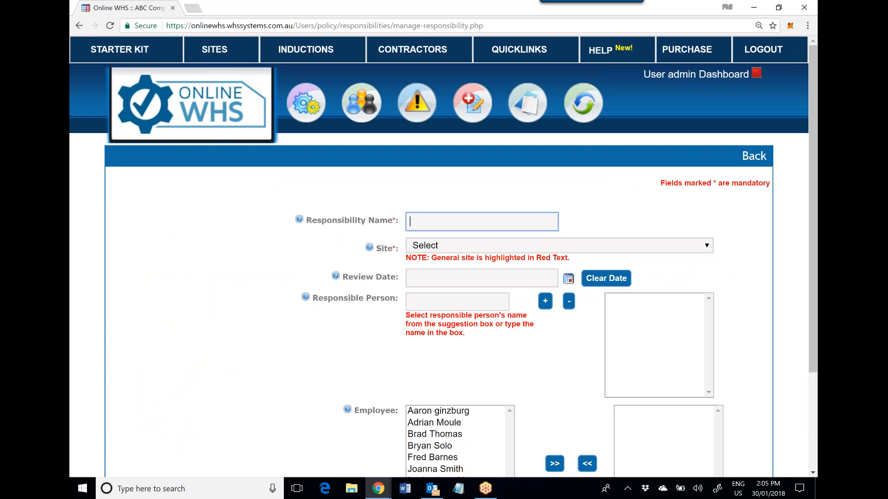
- Name the new responsibility Fire Warden and assign it to the Warehouse site
{"action": "type", "text": "Fi"}
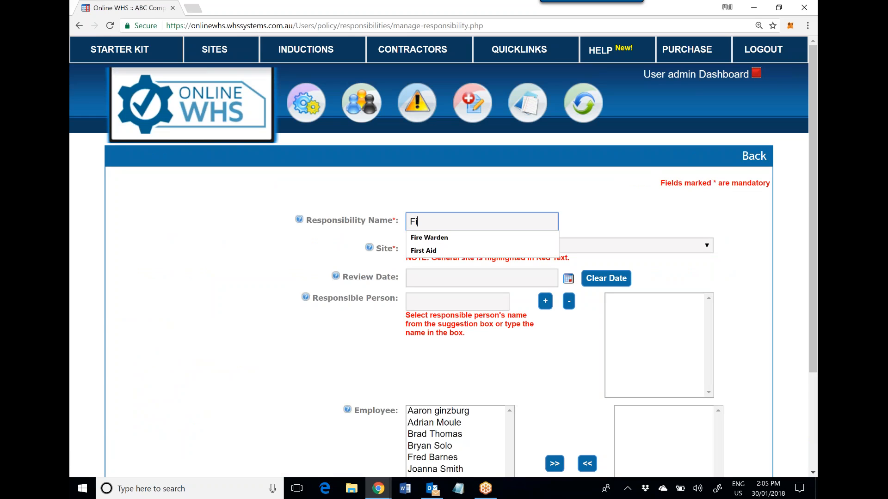
{"action": "type", "text": "re Warden"}
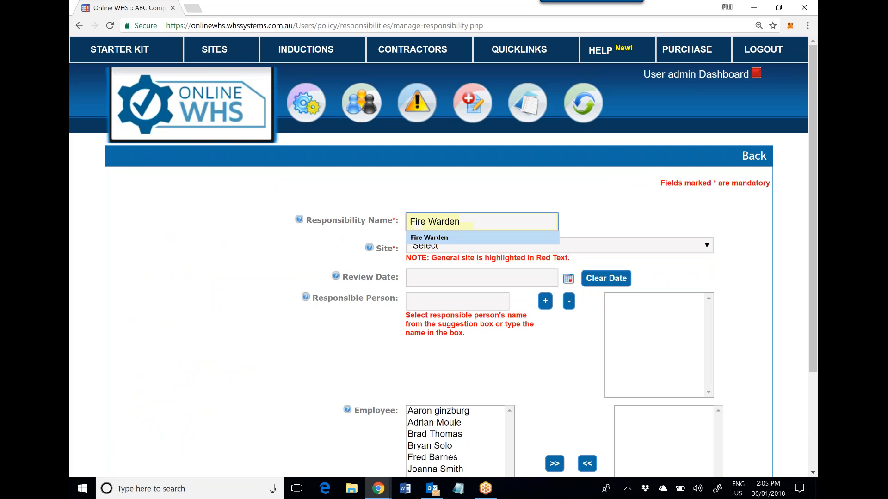
{"action": "left_click", "coordinate": [485, 239]}
{"action": "left_click", "coordinate": [707, 249]}
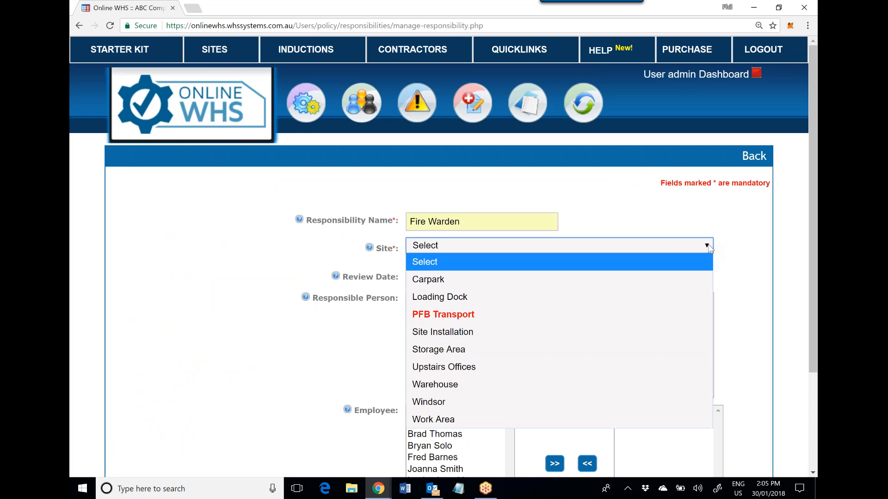
{"action": "left_click", "coordinate": [505, 386]}
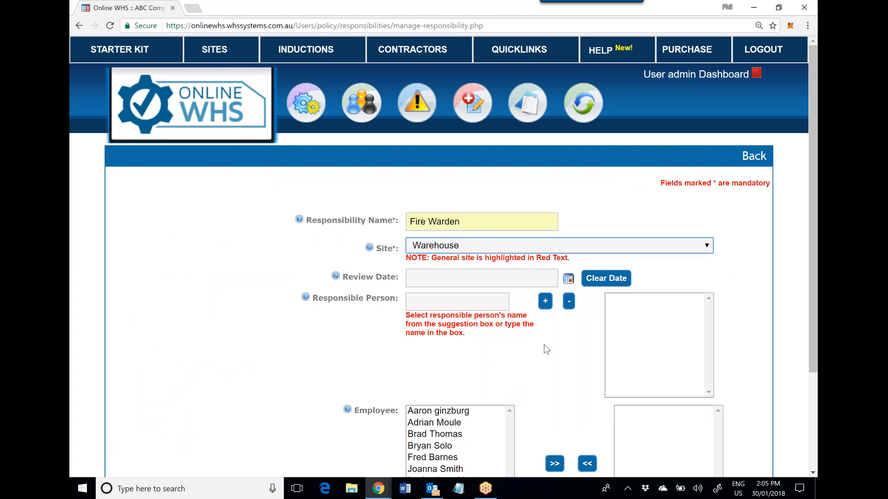
- Set the Fire Warden responsibility's review date to 01-01-2019
{"action": "left_click", "coordinate": [565, 283]}
{"action": "left_click", "coordinate": [494, 300]}
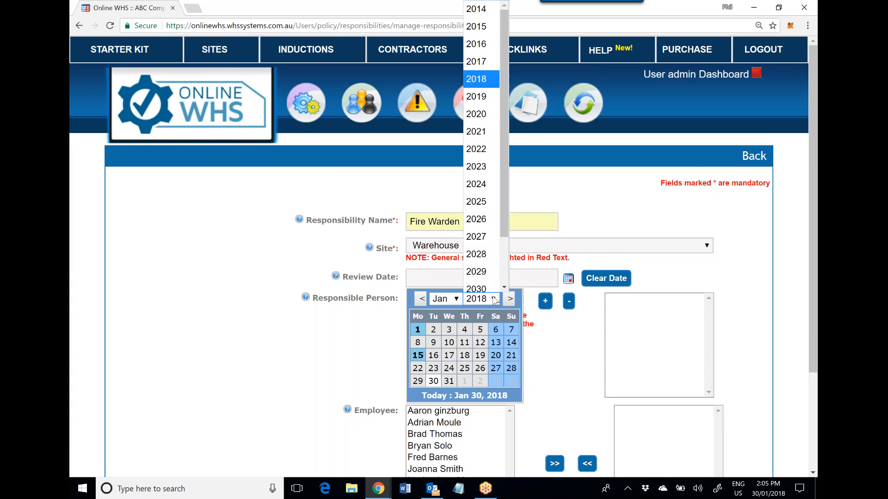
{"action": "left_click", "coordinate": [481, 88]}
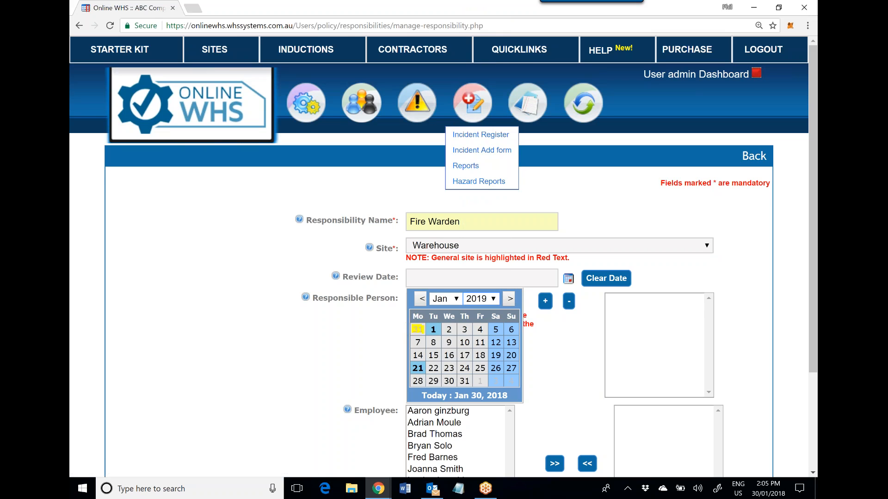
{"action": "left_click", "coordinate": [434, 329]}
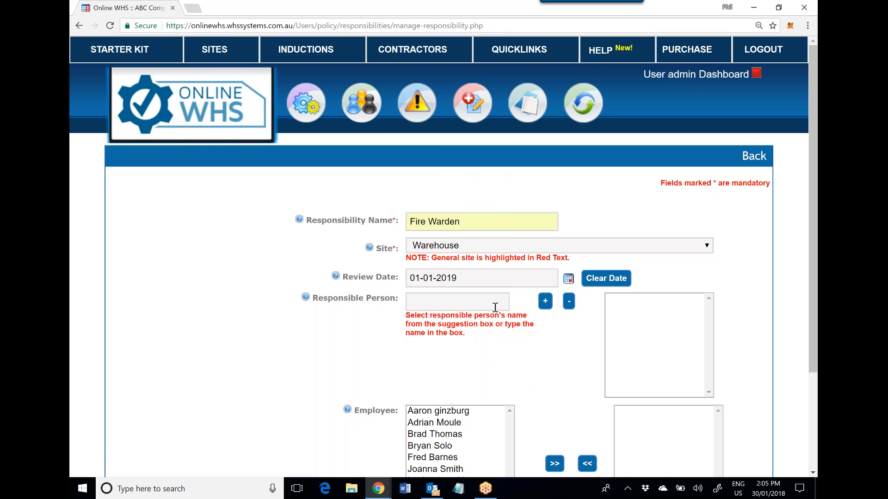
- Look up the responsible person by the initial p and add the suggested name to the Fire Warden responsibility
{"action": "left_click", "coordinate": [479, 308]}
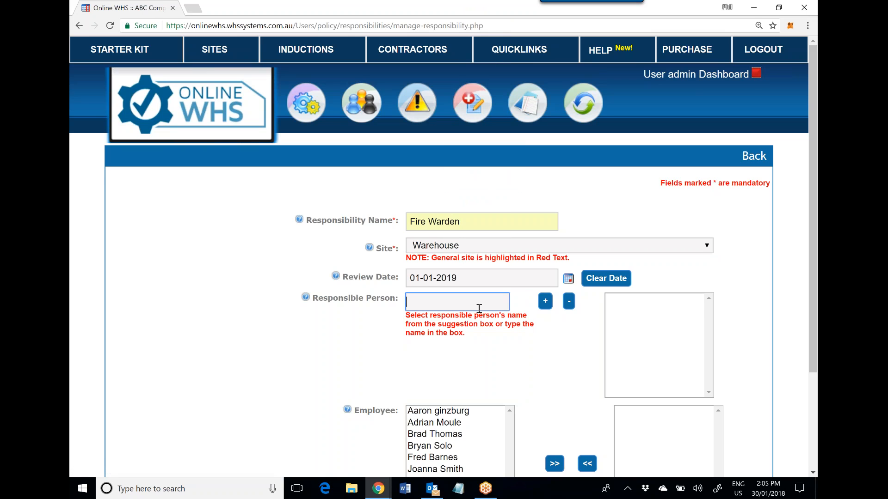
{"action": "type", "text": "p"}
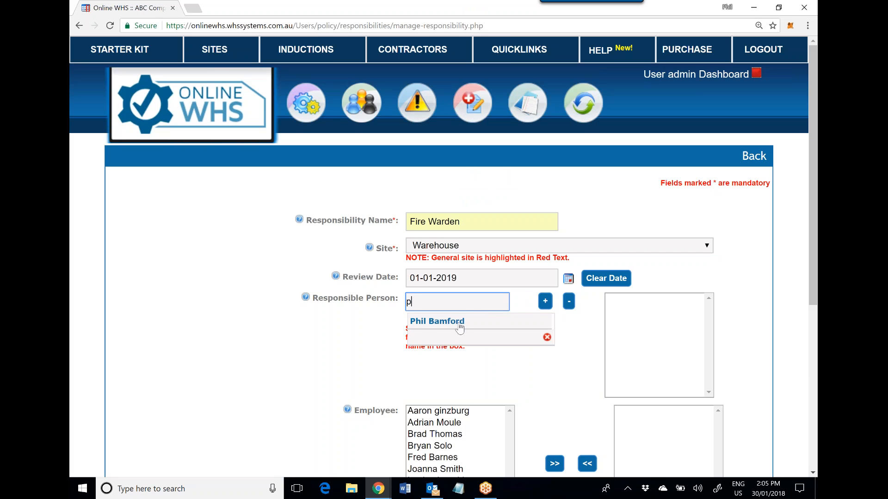
{"action": "left_click", "coordinate": [437, 321]}
{"action": "left_click", "coordinate": [545, 301]}
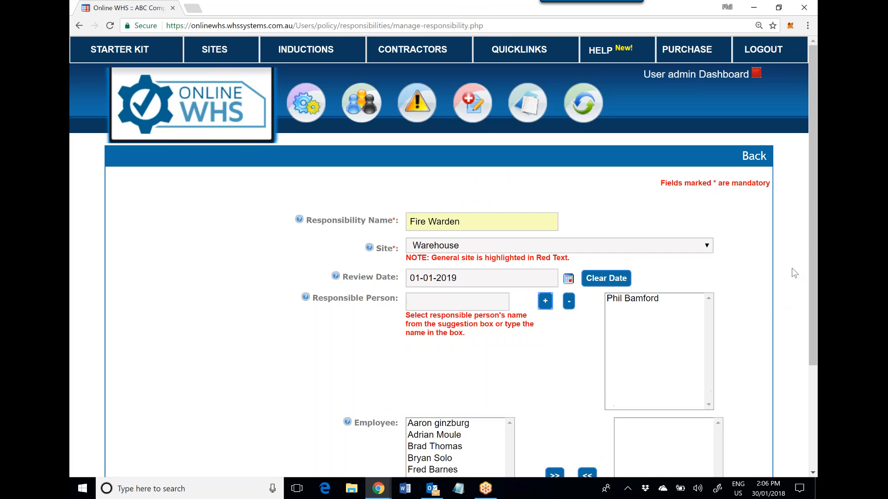
- Assign the third- and seventh-listed employees to the Fire Warden responsibility and save it
{"action": "left_click_drag", "start_coordinate": [810, 236], "coordinate": [812, 339]}
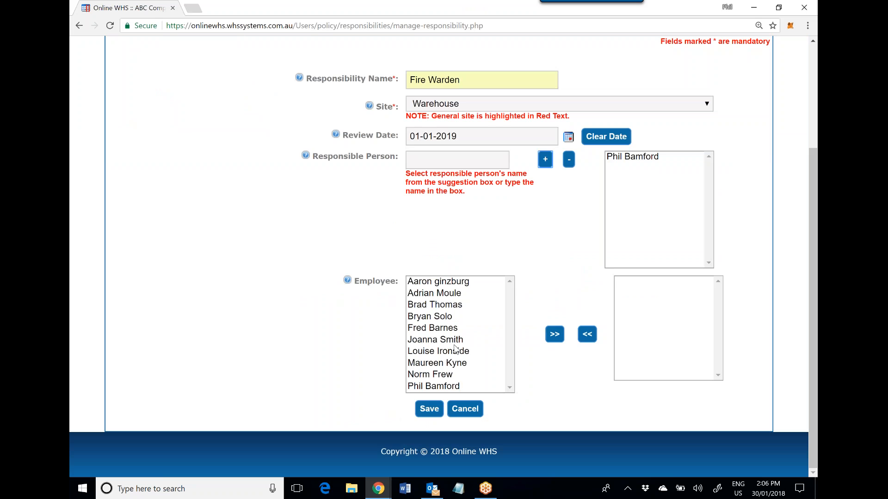
{"action": "left_click", "coordinate": [426, 306]}
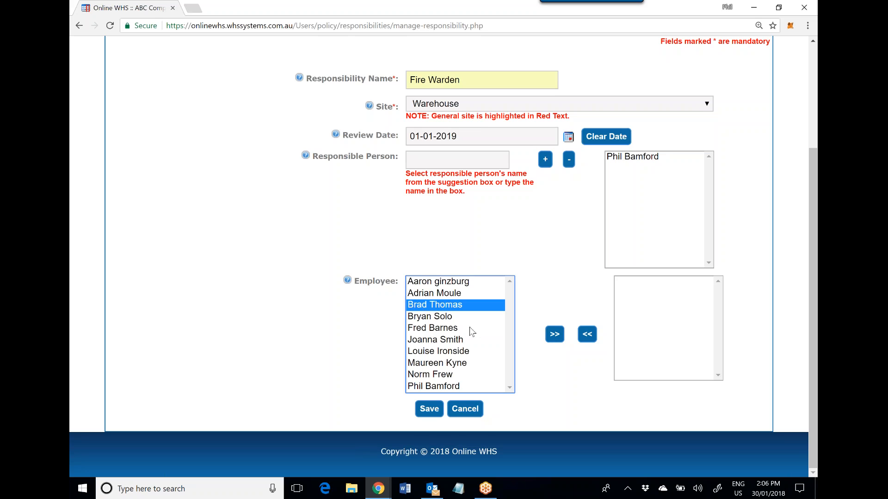
{"action": "left_click", "coordinate": [552, 341]}
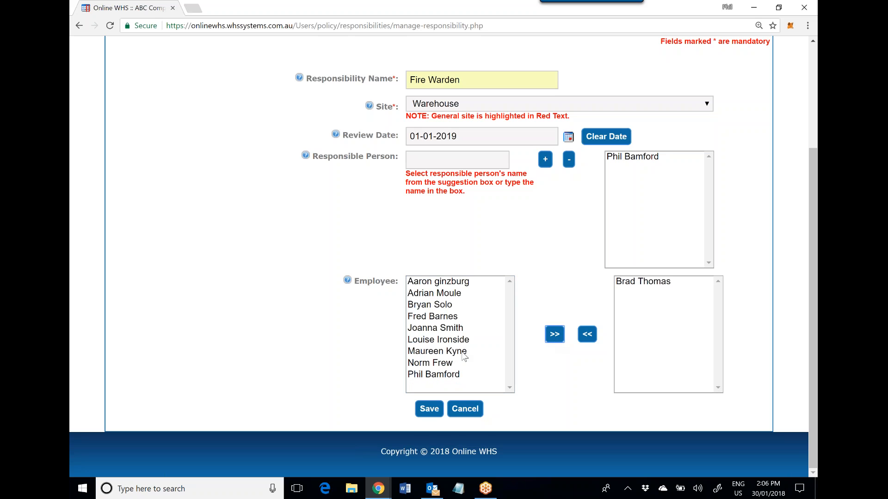
{"action": "left_click", "coordinate": [460, 341]}
{"action": "left_click", "coordinate": [553, 335]}
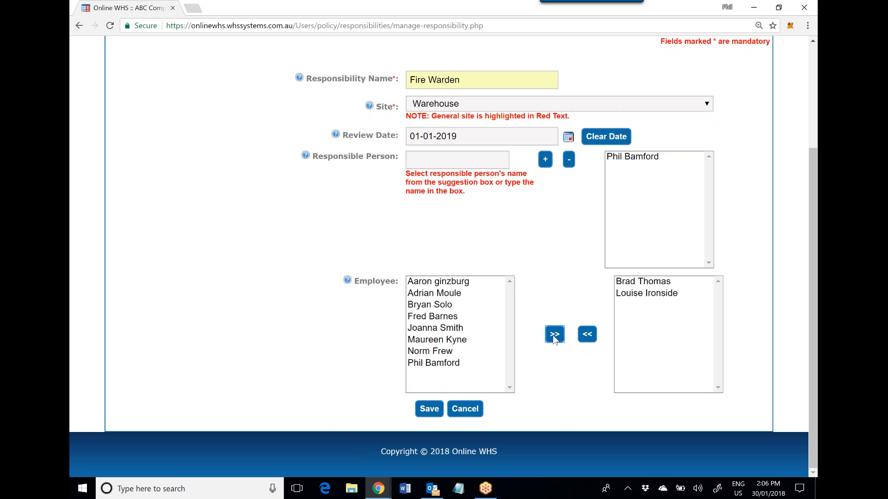
{"action": "left_click", "coordinate": [428, 410]}
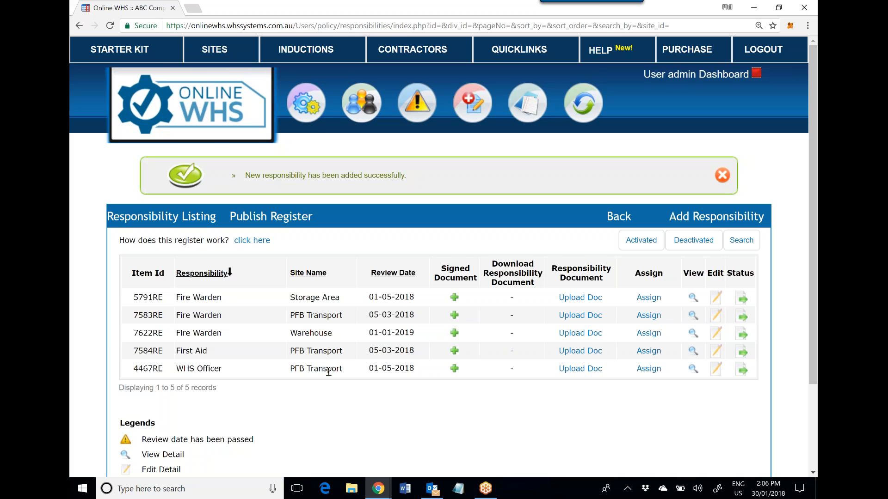
- Return to the emergency procedures register and review the Warehouse site's xxxxx procedure, including its responsibilities section
{"action": "mouse_move", "coordinate": [305, 102]}
{"action": "left_click", "coordinate": [319, 177]}
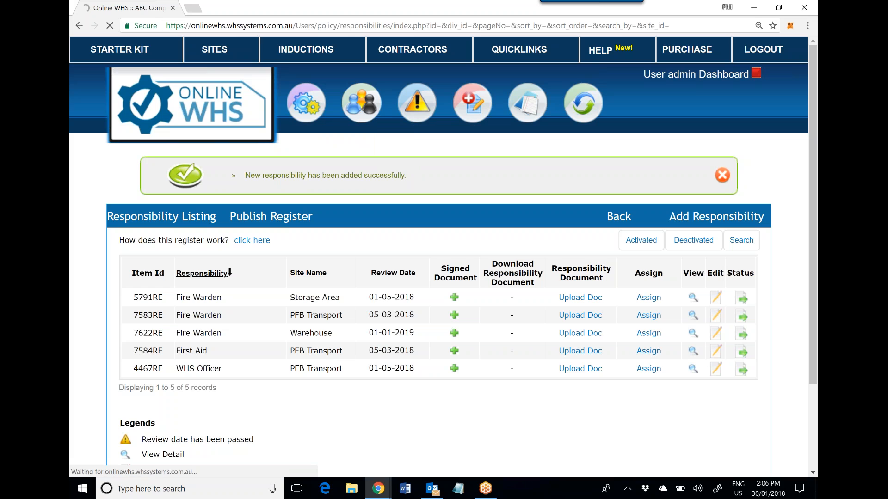
{"action": "left_click", "coordinate": [722, 176]}
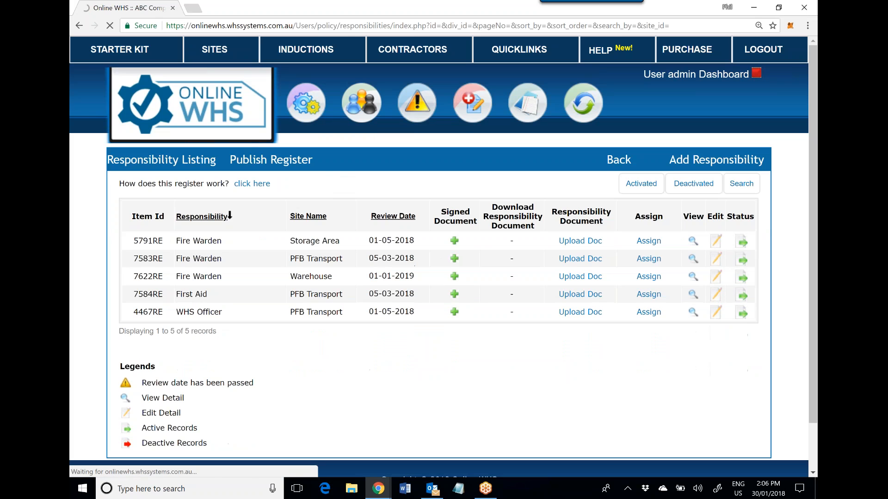
{"action": "mouse_move", "coordinate": [306, 99]}
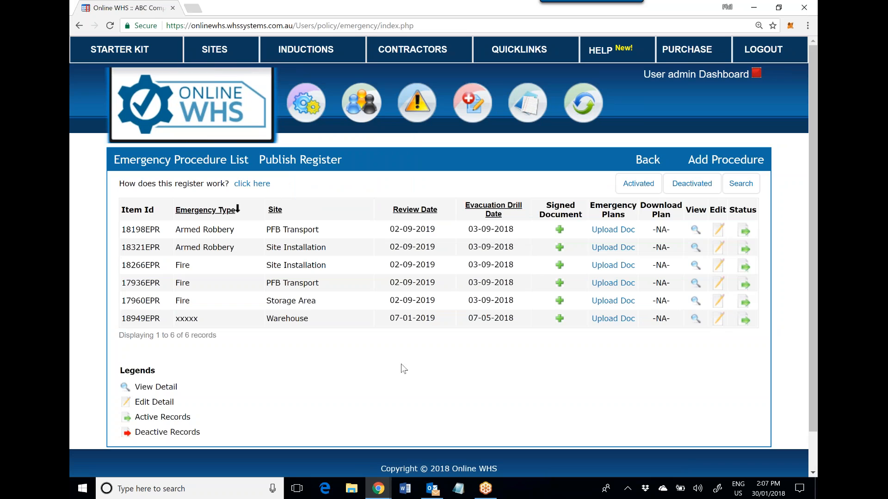
{"action": "left_click", "coordinate": [695, 320]}
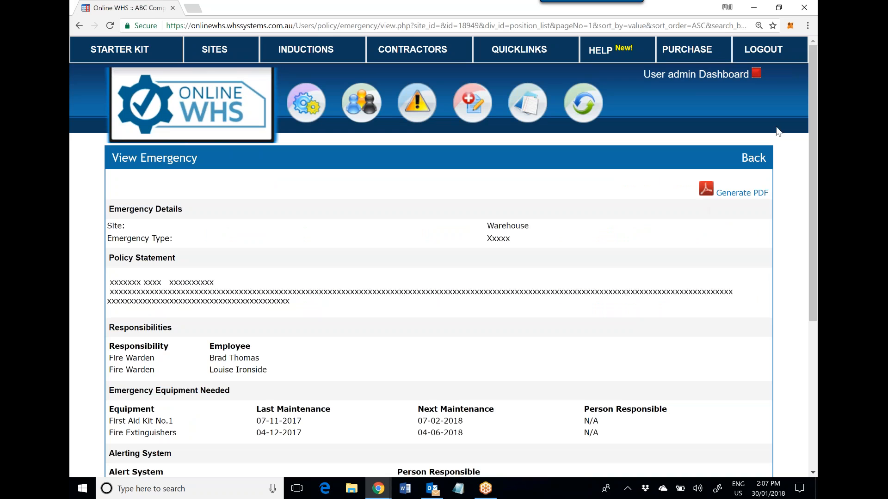
{"action": "scroll", "coordinate": [811, 83], "scroll_direction": "down", "scroll_amount": 1}
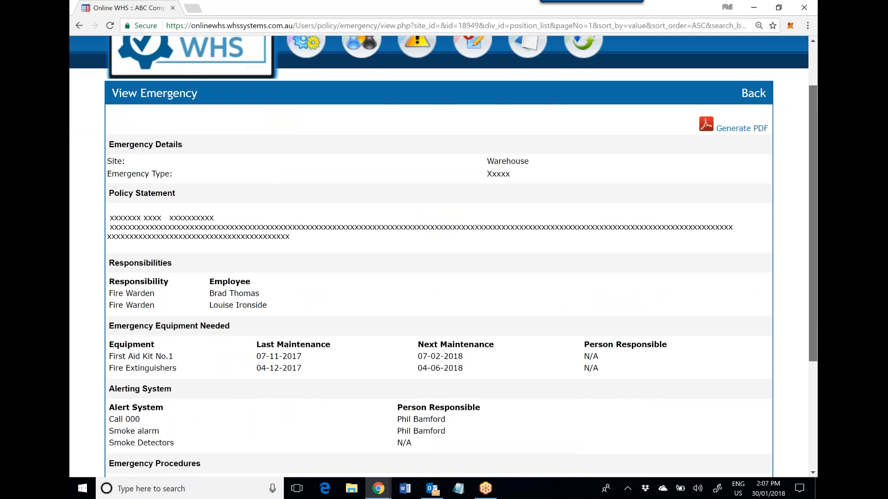
{"action": "scroll", "coordinate": [179, 279], "scroll_direction": "down", "scroll_amount": 1}
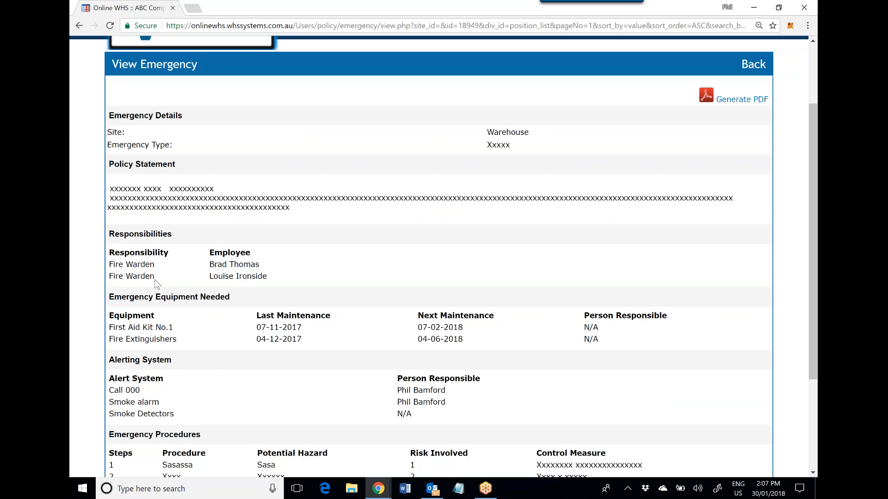
{"action": "left_click_drag", "start_coordinate": [811, 188], "coordinate": [807, 114]}
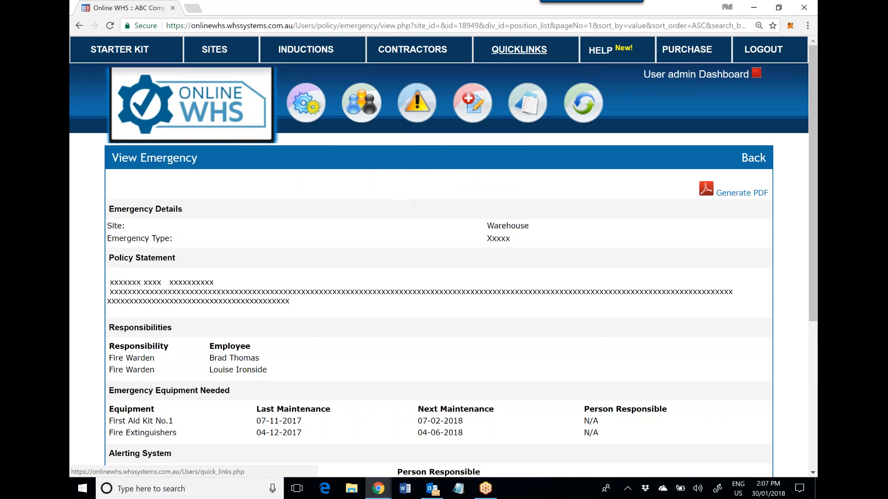
- Reopen the emergency procedures register through Quicklinks, view the signed document form for PFB Transport's Armed Robbery procedure, and close it
{"action": "left_click", "coordinate": [519, 49]}
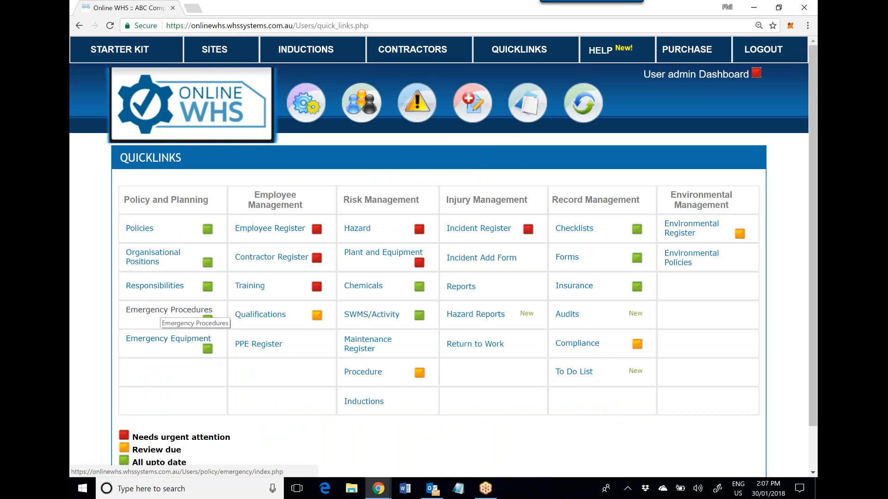
{"action": "left_click", "coordinate": [158, 316]}
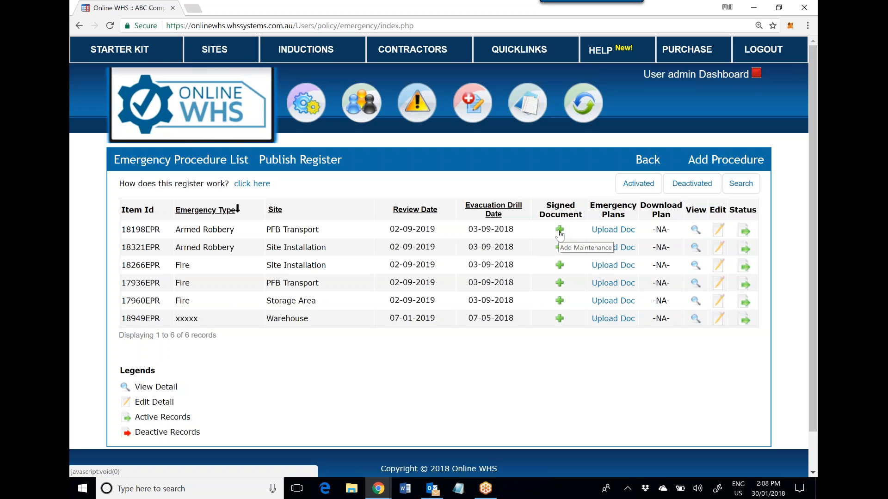
{"action": "mouse_move", "coordinate": [527, 118]}
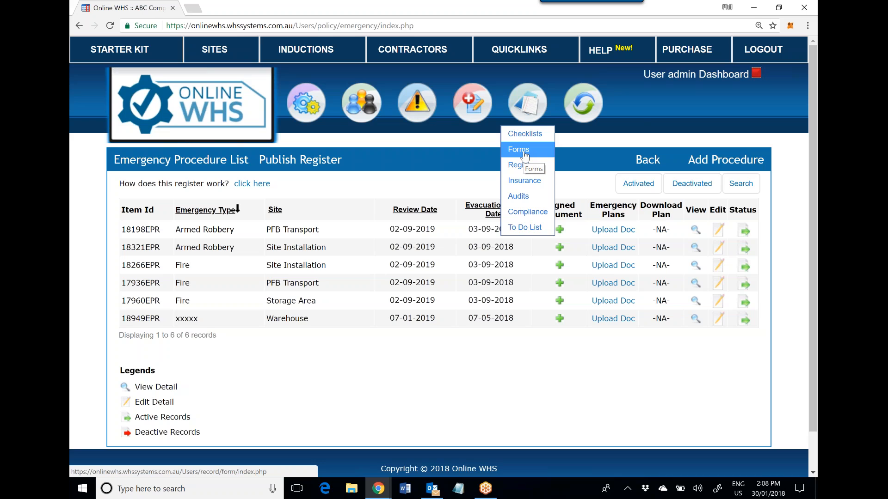
{"action": "left_click", "coordinate": [559, 230]}
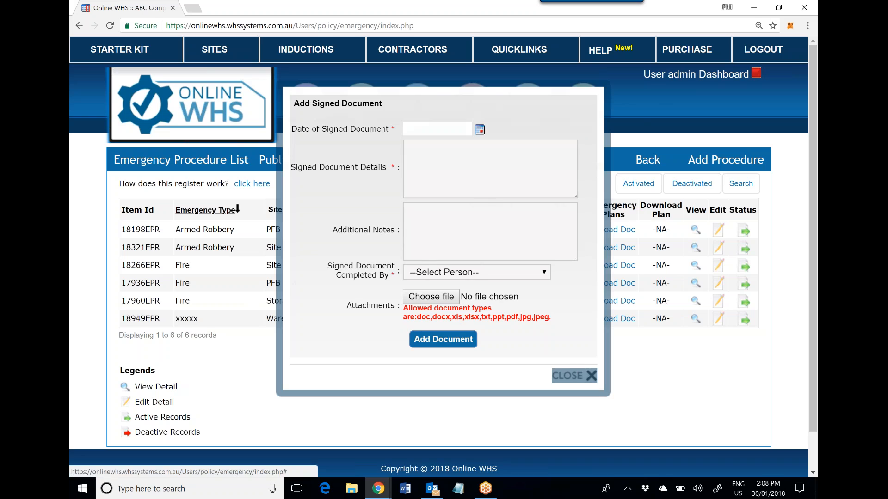
{"action": "left_click", "coordinate": [576, 376]}
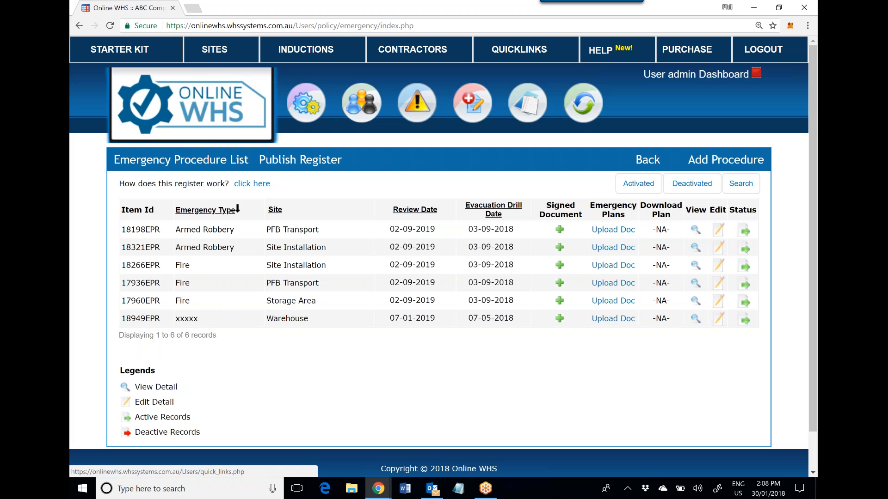
- Open the emergency equipment register and start a new equipment record named Fire Extinguisher
{"action": "mouse_move", "coordinate": [303, 108]}
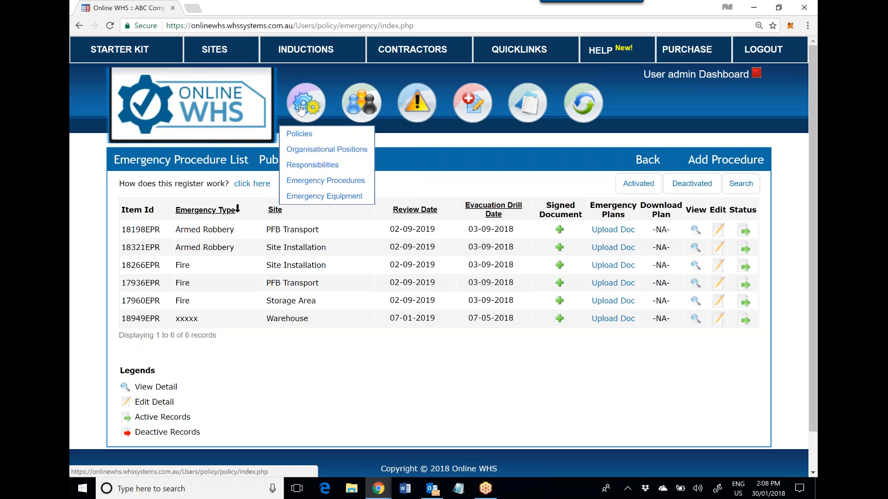
{"action": "left_click", "coordinate": [348, 202]}
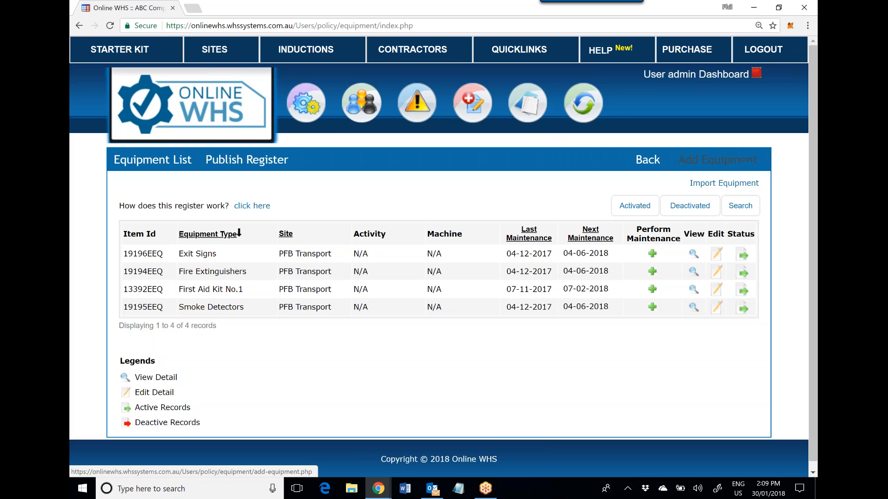
{"action": "left_click", "coordinate": [718, 159]}
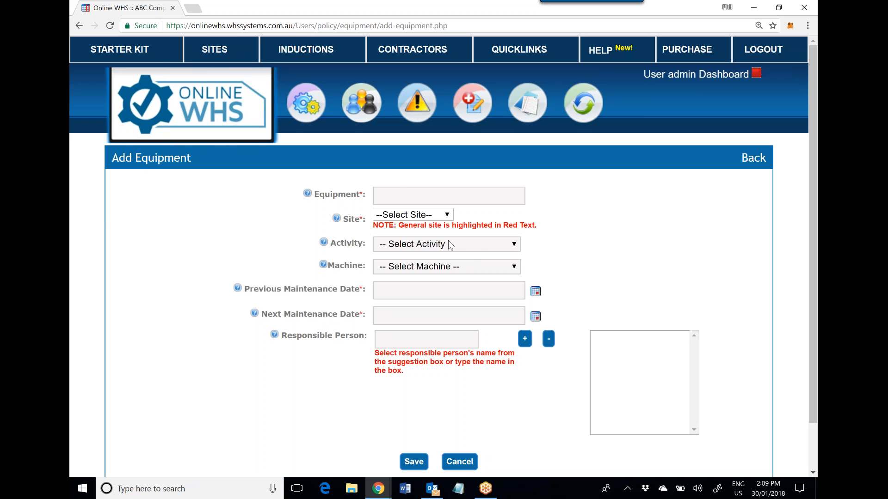
{"action": "left_click", "coordinate": [397, 191]}
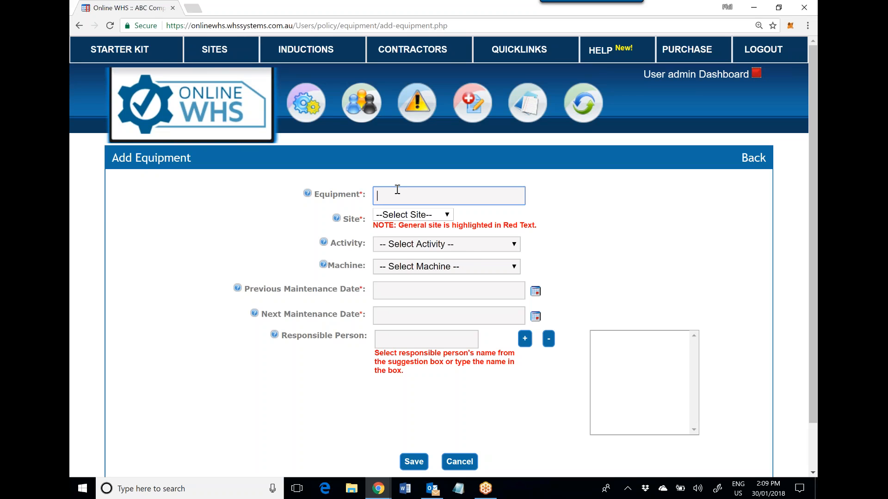
{"action": "type", "text": "Fire Extinguishers"}
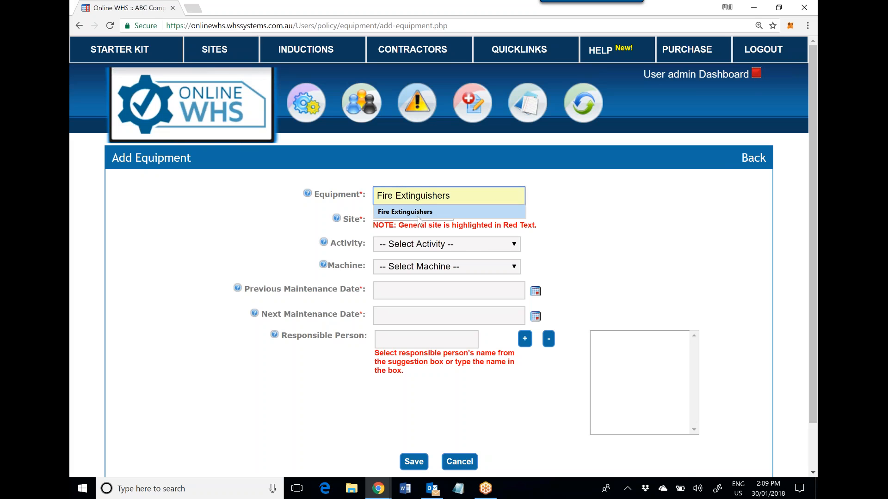
{"action": "left_click", "coordinate": [421, 215]}
{"action": "left_click", "coordinate": [466, 195]}
{"action": "key", "text": "BackSpace"}
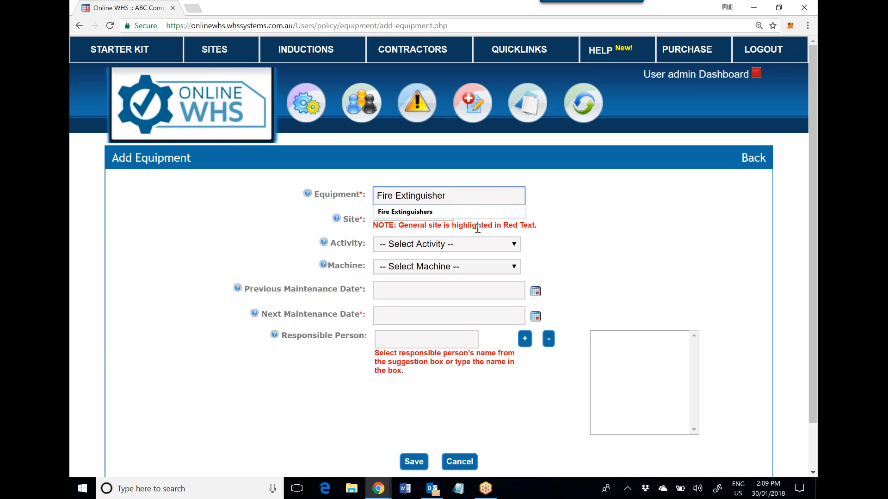
- Set the new equipment's activity to General and its machine to Company Vehicle 2
{"action": "left_click", "coordinate": [486, 245]}
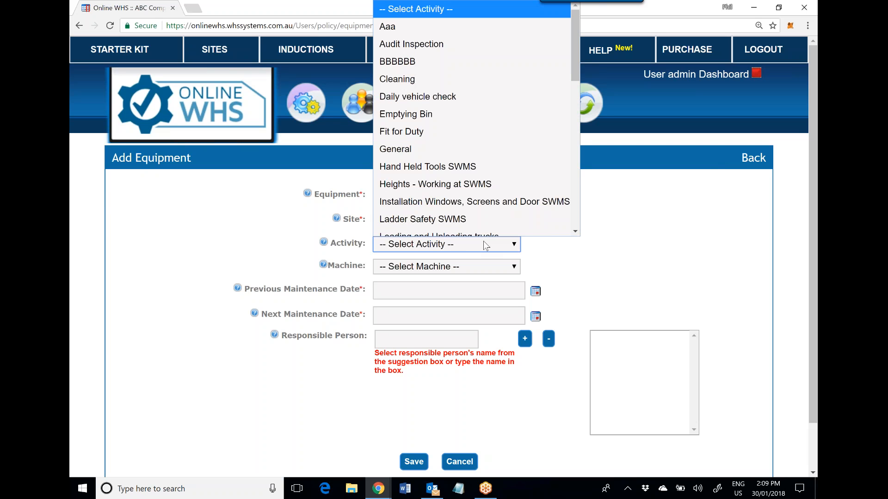
{"action": "left_click", "coordinate": [407, 149]}
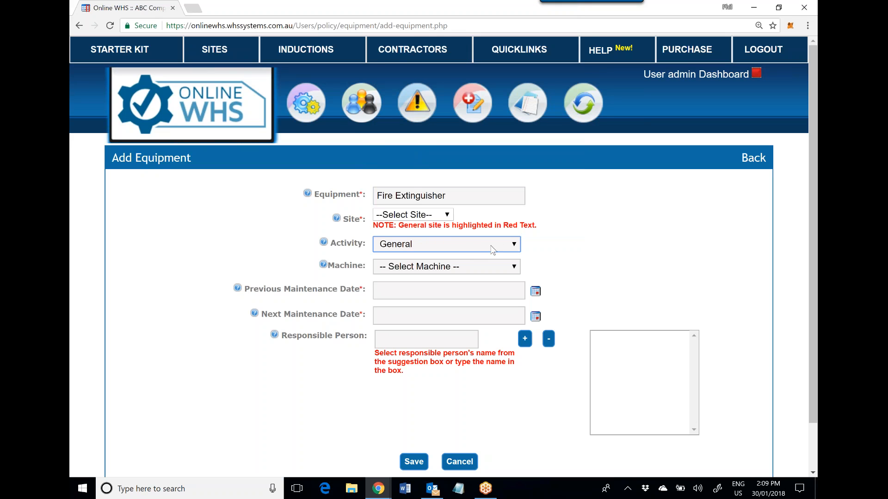
{"action": "left_click", "coordinate": [512, 269]}
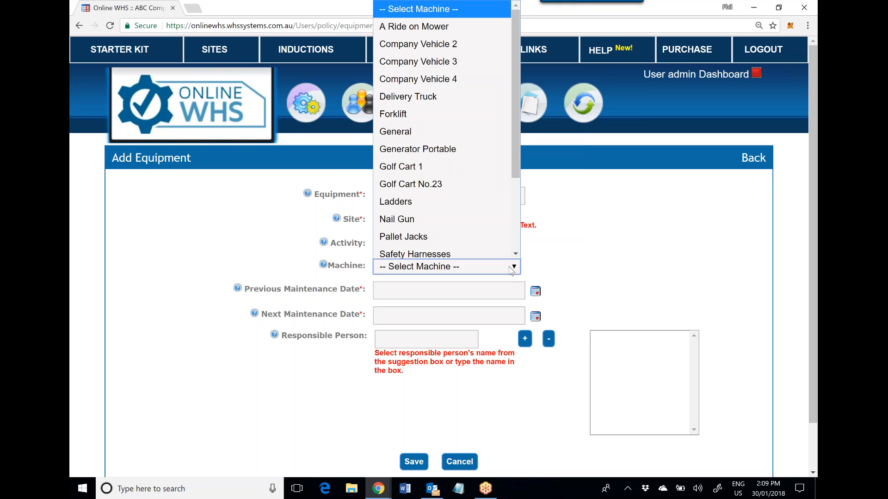
{"action": "left_click", "coordinate": [440, 46]}
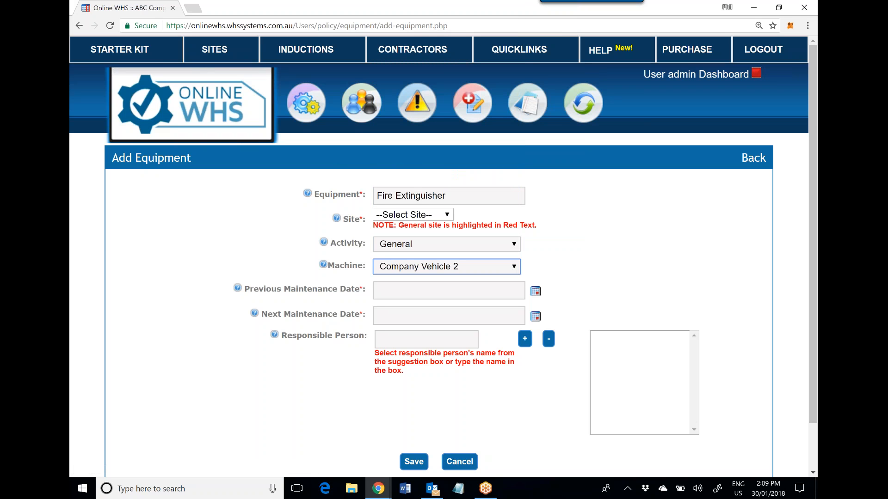
- Set the fire extinguisher's previous maintenance date to 01-11-2017
{"action": "left_click", "coordinate": [535, 291]}
{"action": "left_click", "coordinate": [410, 311]}
{"action": "left_click", "coordinate": [409, 280]}
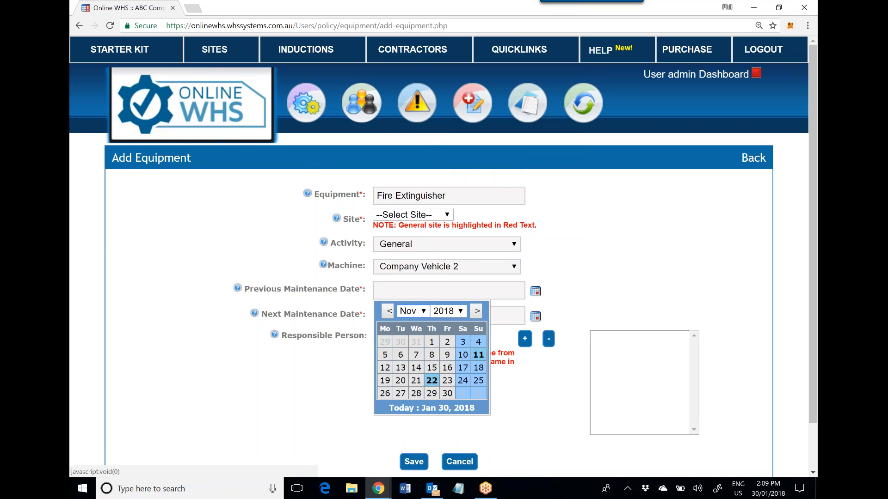
{"action": "left_click", "coordinate": [447, 311]}
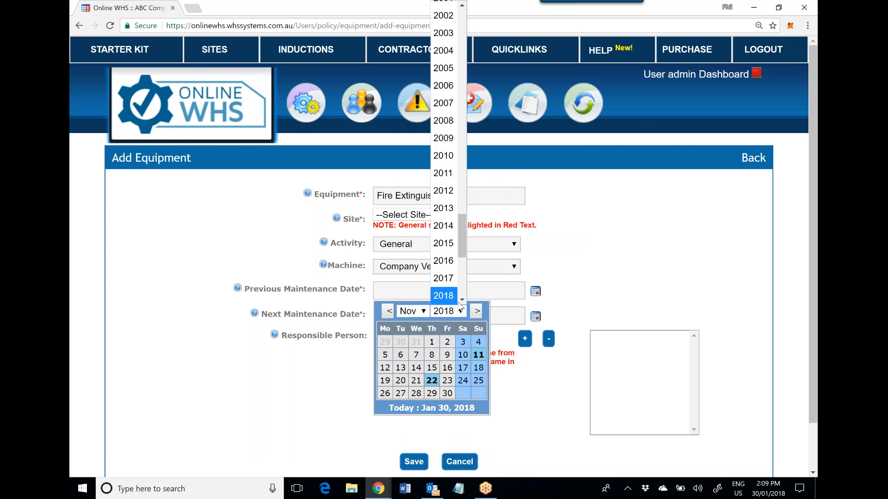
{"action": "left_click", "coordinate": [445, 280]}
{"action": "left_click", "coordinate": [416, 342]}
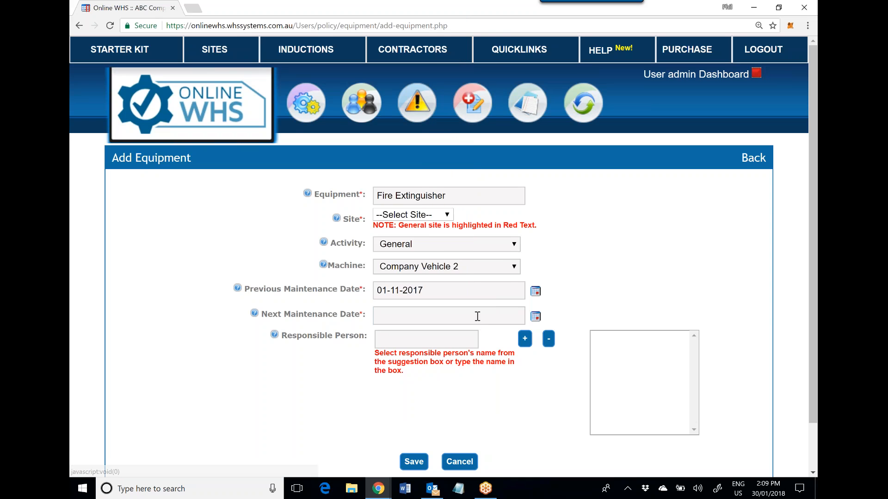
- Set the fire extinguisher's next maintenance date to 07-05-2018
{"action": "left_click", "coordinate": [536, 317]}
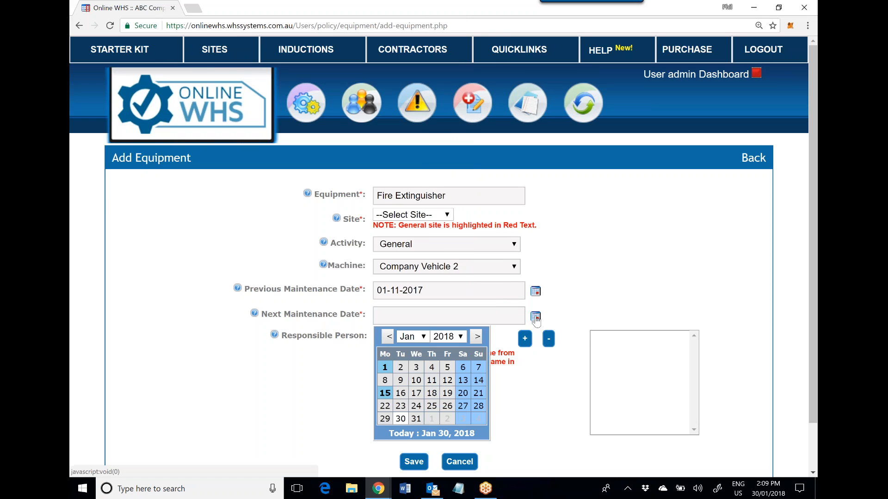
{"action": "left_click", "coordinate": [424, 338]}
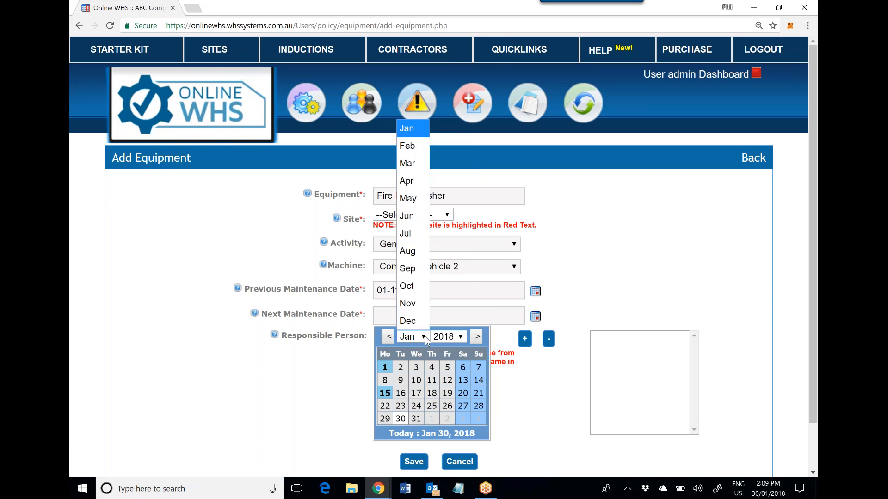
{"action": "left_click", "coordinate": [416, 201]}
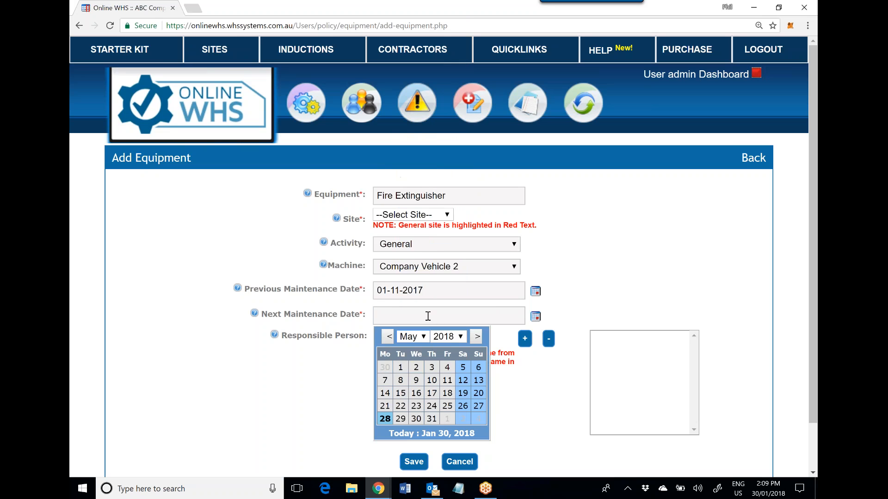
{"action": "left_click", "coordinate": [385, 380]}
- Look up the equipment's responsible person by the initial P, add the suggested name, and try to save the record
{"action": "left_click", "coordinate": [375, 340]}
{"action": "type", "text": "P"}
{"action": "left_click", "coordinate": [393, 357]}
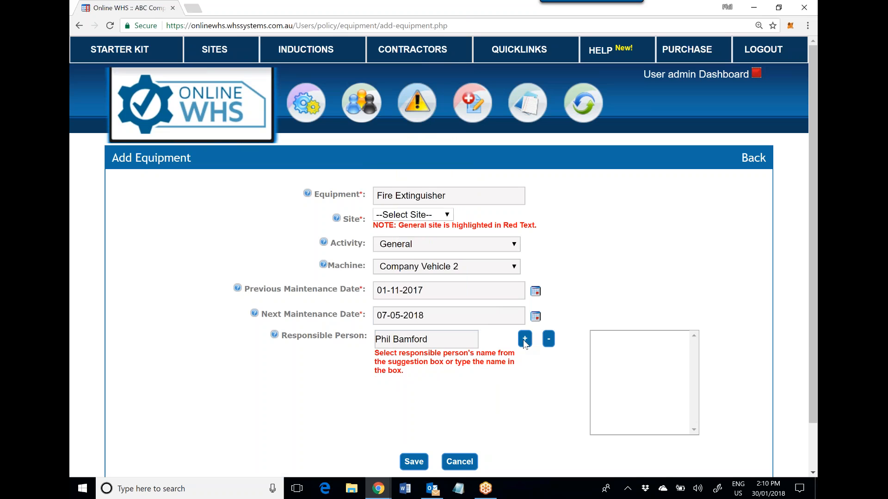
{"action": "left_click", "coordinate": [525, 340]}
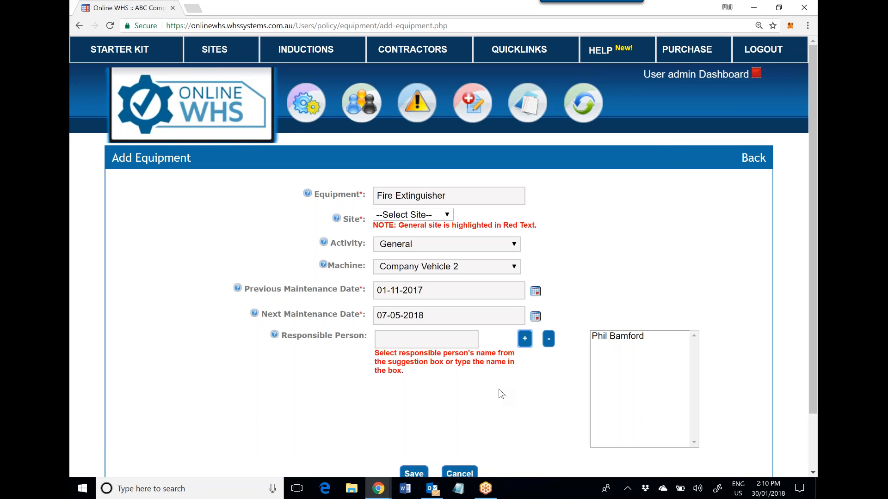
{"action": "left_click", "coordinate": [414, 472]}
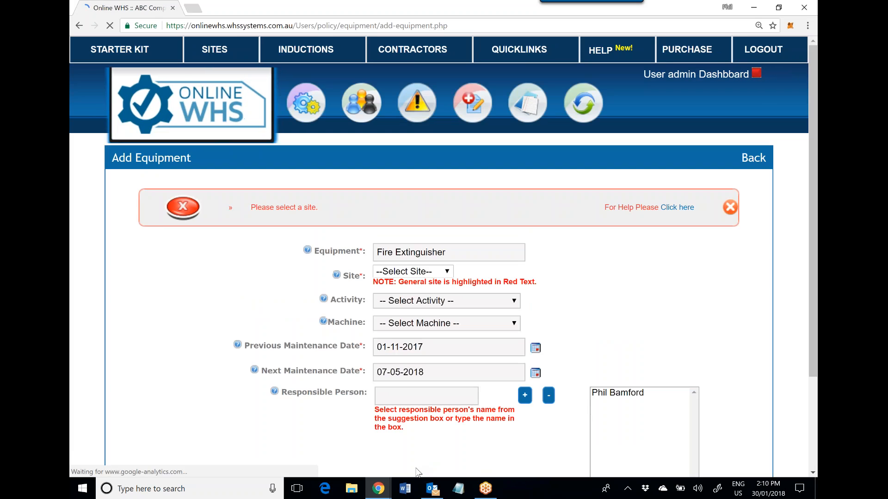
- Assign the fire extinguisher to the Warehouse site and the Company Vehicle 2 machine, save it, and dismiss the notice
{"action": "left_click", "coordinate": [441, 275]}
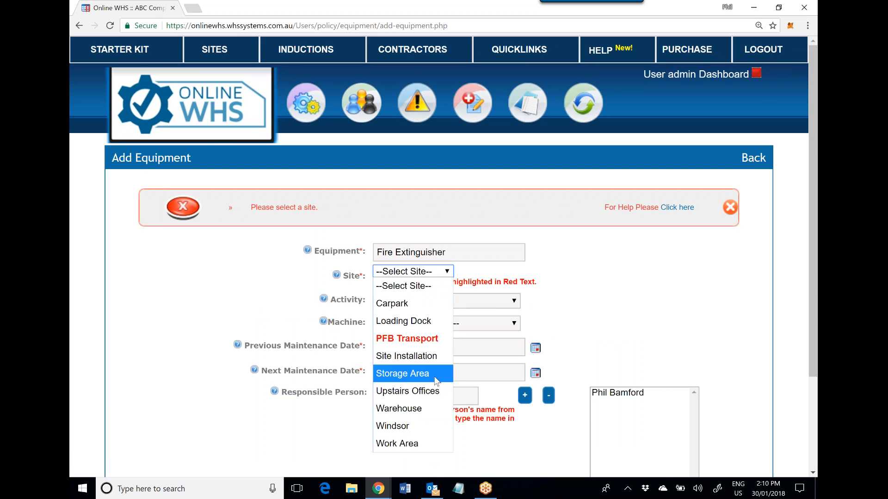
{"action": "left_click", "coordinate": [417, 412]}
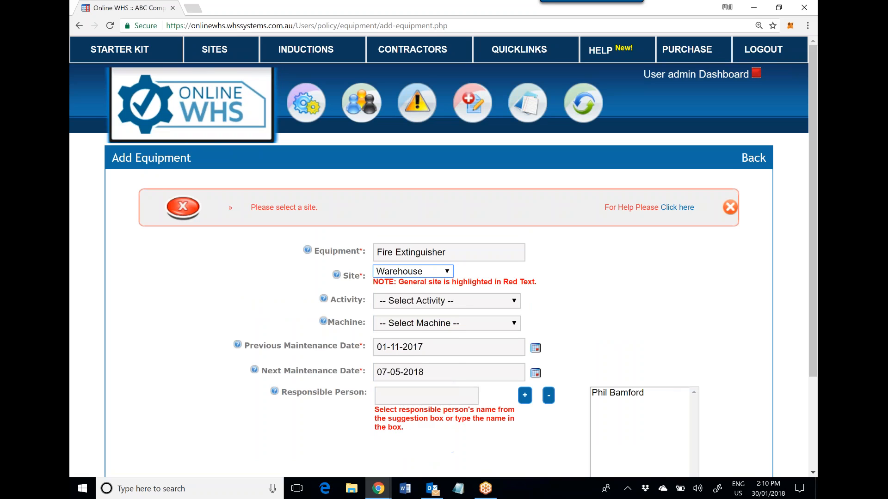
{"action": "left_click", "coordinate": [499, 325]}
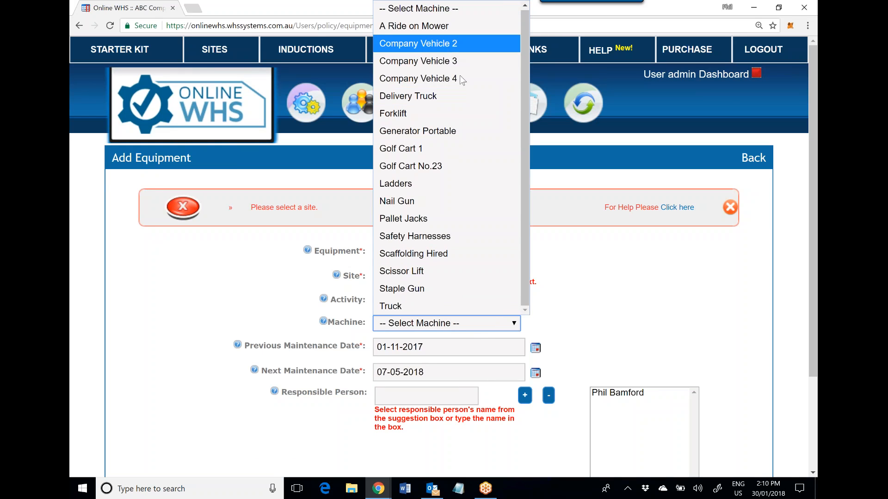
{"action": "left_click", "coordinate": [454, 44]}
{"action": "scroll", "coordinate": [814, 115], "scroll_direction": "down", "scroll_amount": 3}
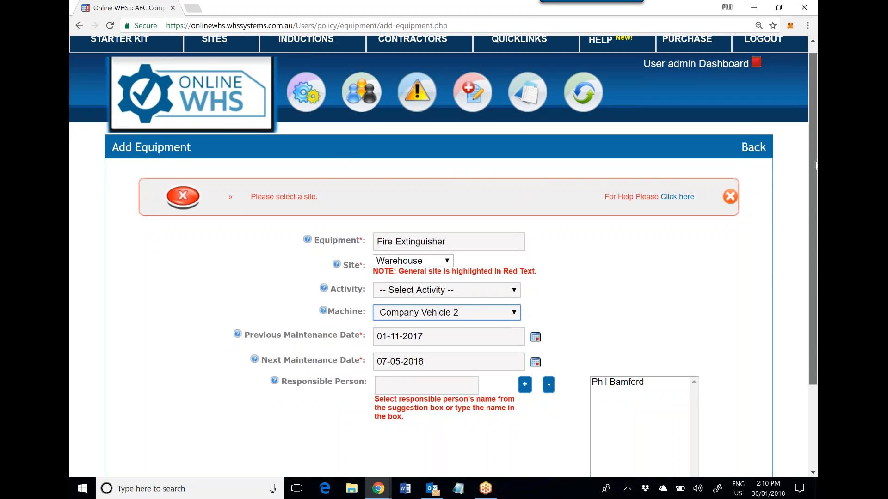
{"action": "left_click", "coordinate": [413, 410]}
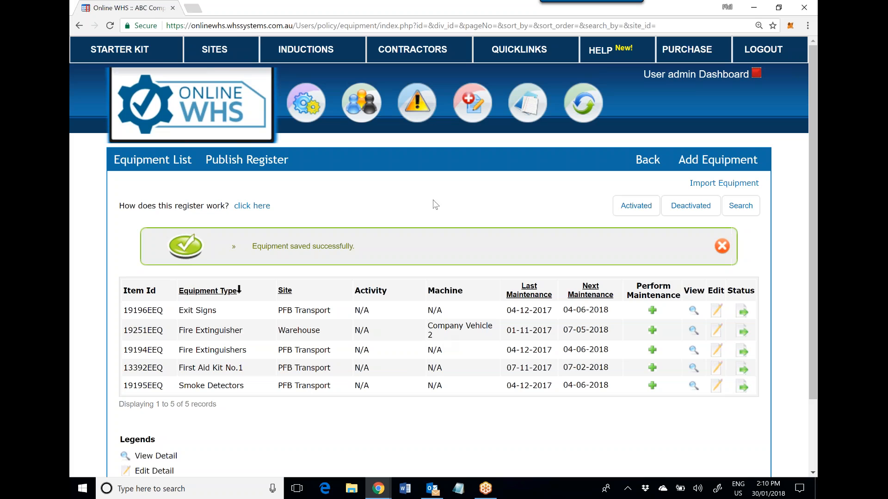
{"action": "left_click", "coordinate": [722, 246]}
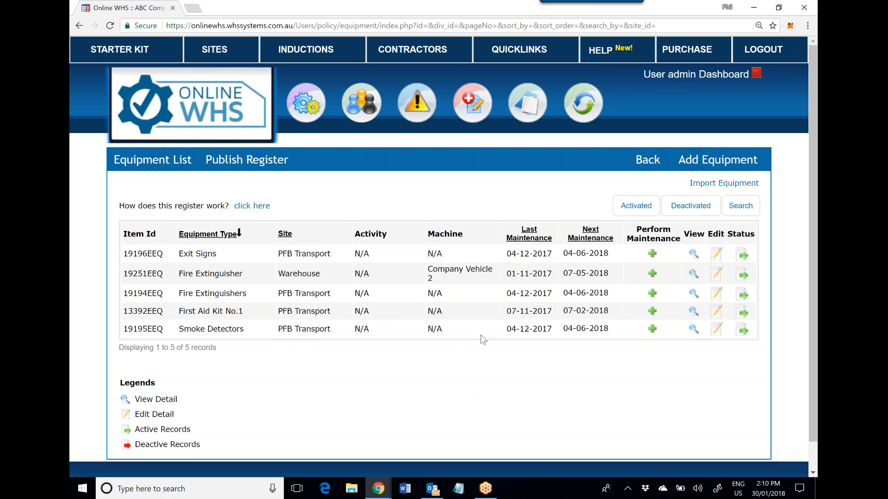
- Open alert management from the user admin dashboard and start an Emergency procedure review/evacuation alert for the Warehouse site
{"action": "left_click", "coordinate": [696, 74]}
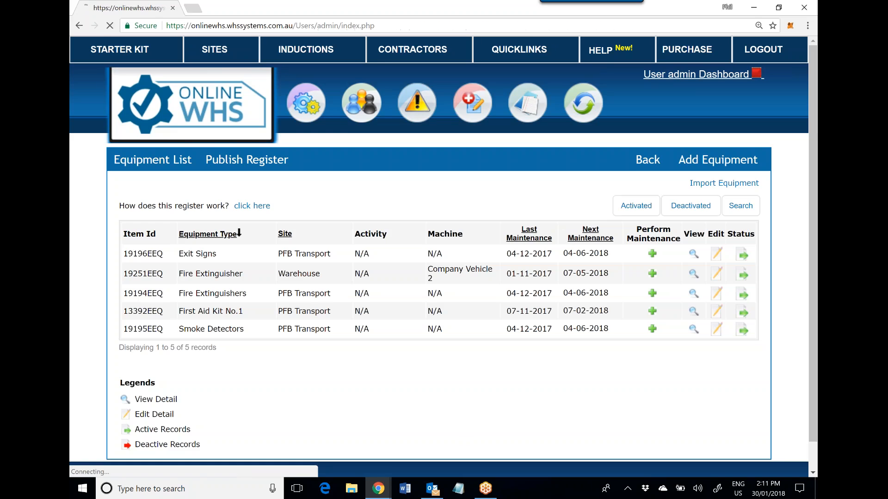
{"action": "left_click", "coordinate": [354, 296]}
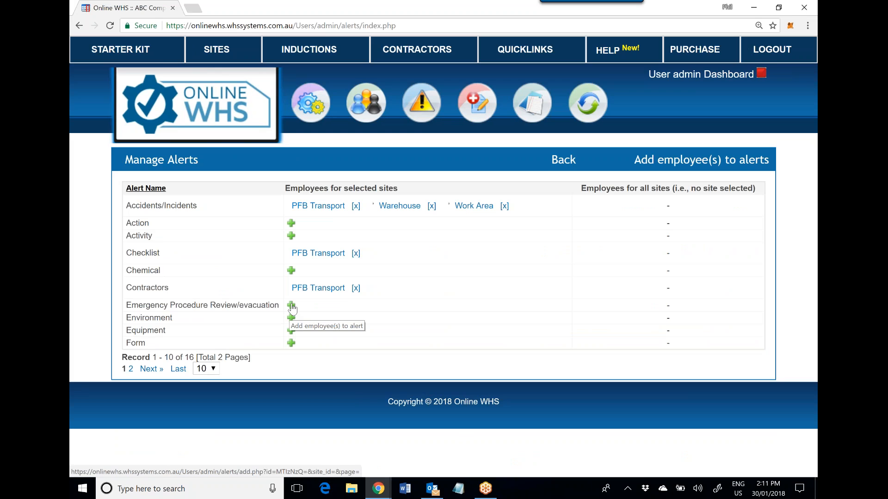
{"action": "left_click", "coordinate": [693, 159]}
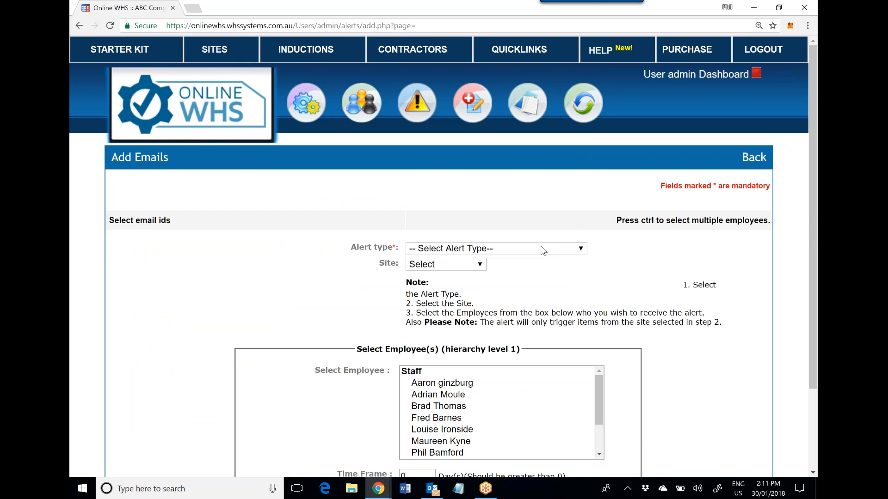
{"action": "left_click", "coordinate": [543, 251]}
{"action": "left_click", "coordinate": [526, 126]}
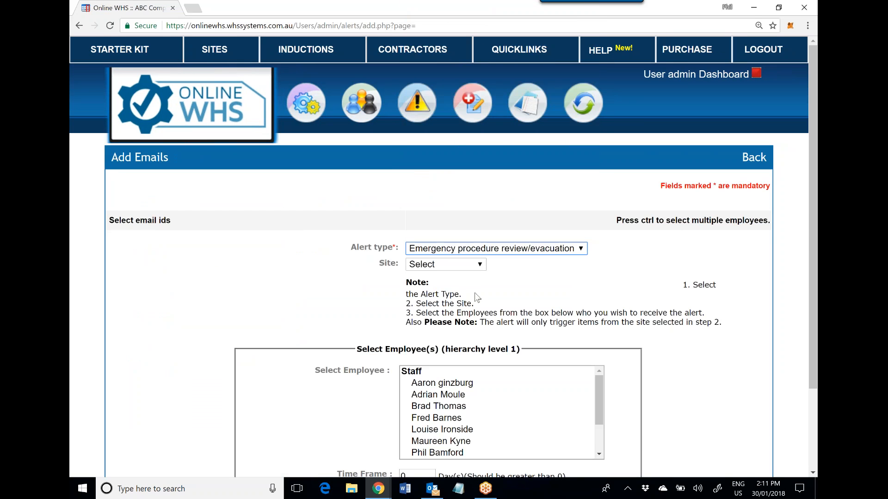
{"action": "left_click", "coordinate": [440, 264]}
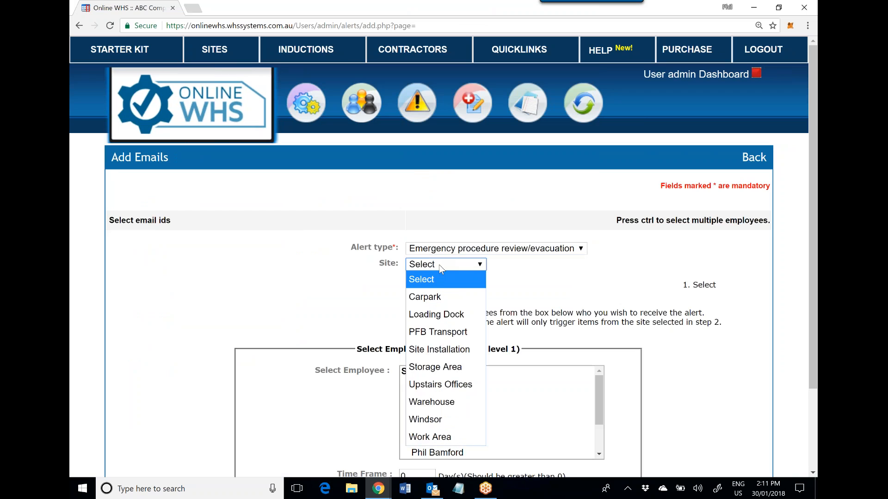
{"action": "left_click", "coordinate": [433, 407]}
- Select the third-listed manager as the alert recipient, set the time frame to 1 day, and save the alert
{"action": "left_click", "coordinate": [446, 442]}
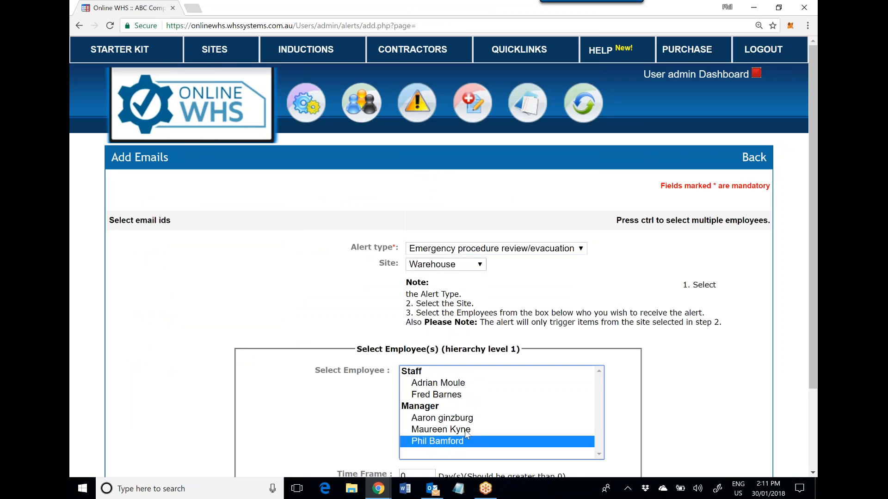
{"action": "scroll", "coordinate": [371, 394], "scroll_direction": "down", "scroll_amount": 2}
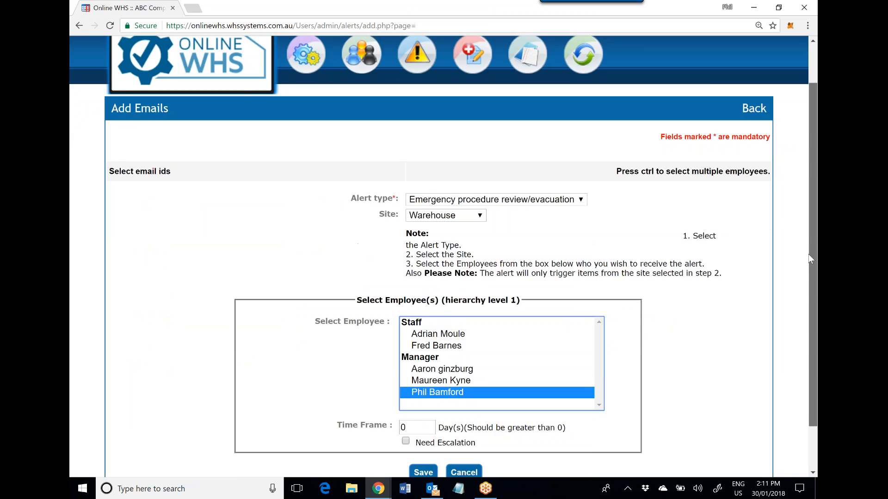
{"action": "double_click", "coordinate": [416, 372]}
{"action": "type", "text": "1"}
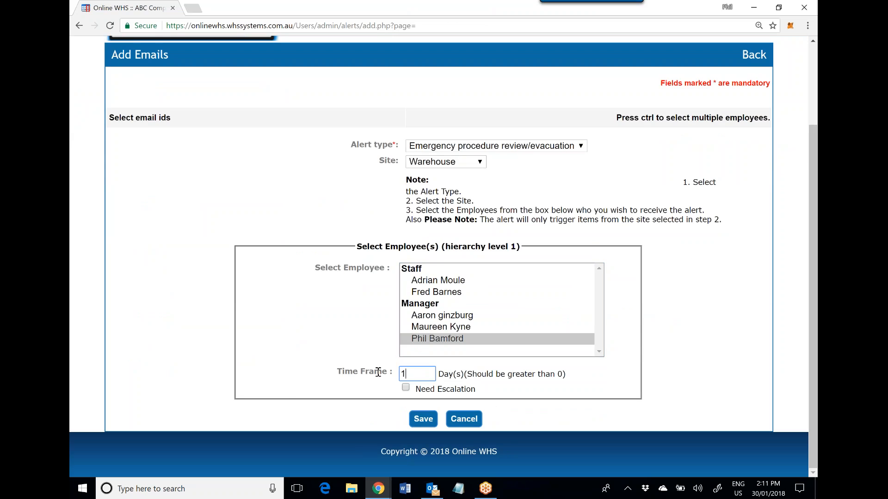
{"action": "left_click", "coordinate": [425, 419]}
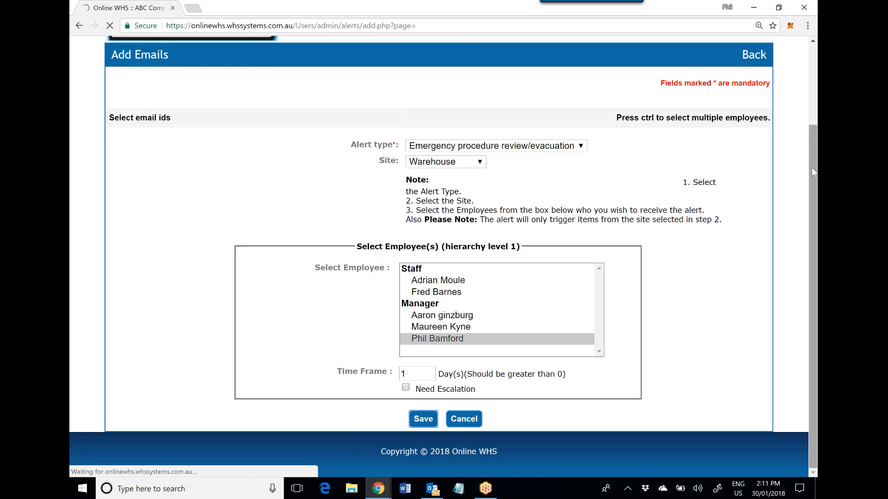
{"action": "left_click_drag", "start_coordinate": [812, 170], "coordinate": [812, 86]}
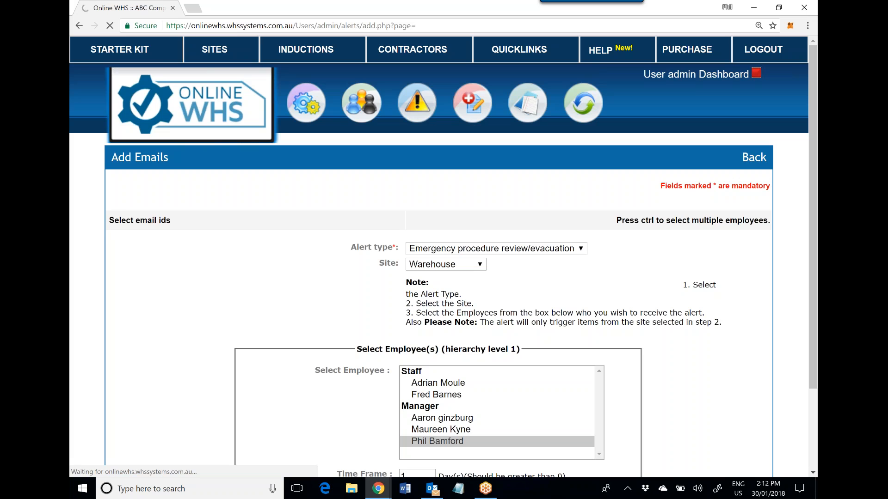
- View the blank form for adding a responsibility in the responsibilities register and return to Quicklinks
{"action": "mouse_move", "coordinate": [312, 87]}
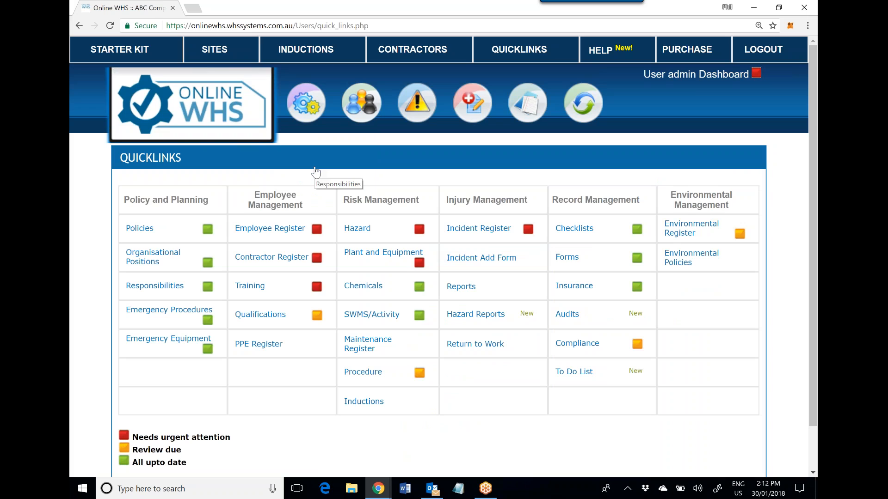
{"action": "left_click", "coordinate": [160, 290]}
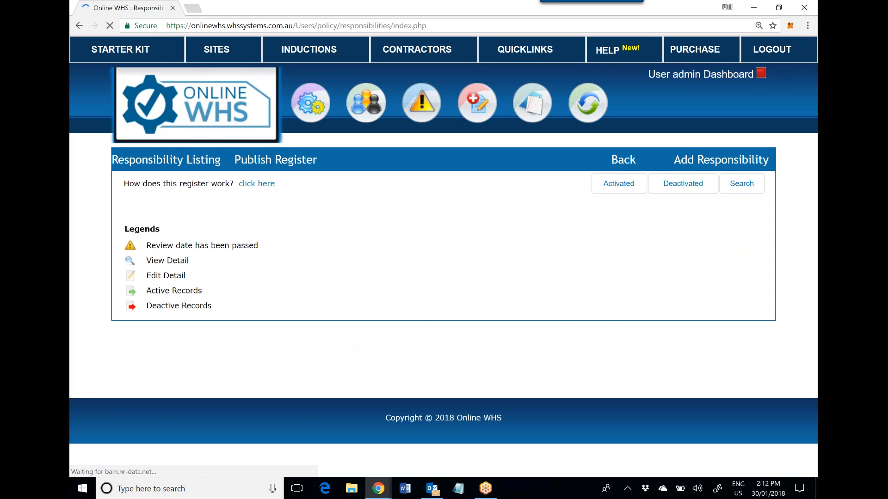
{"action": "left_click", "coordinate": [721, 160]}
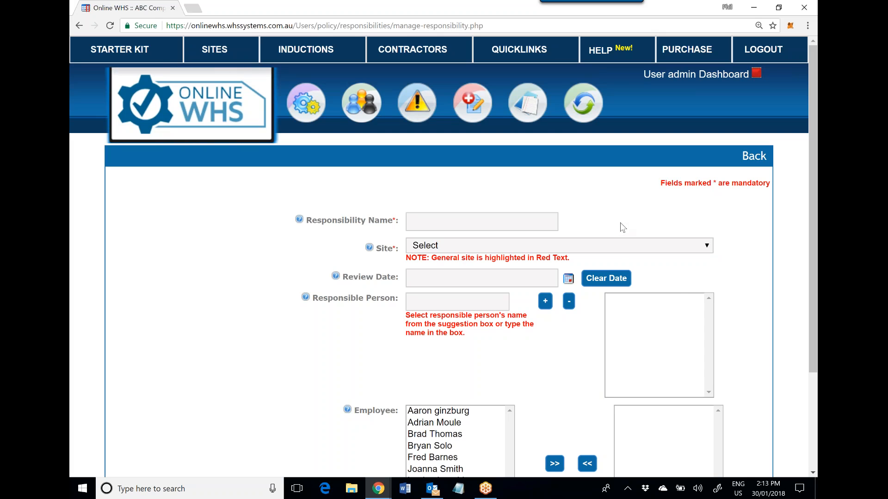
{"action": "left_click", "coordinate": [518, 49]}
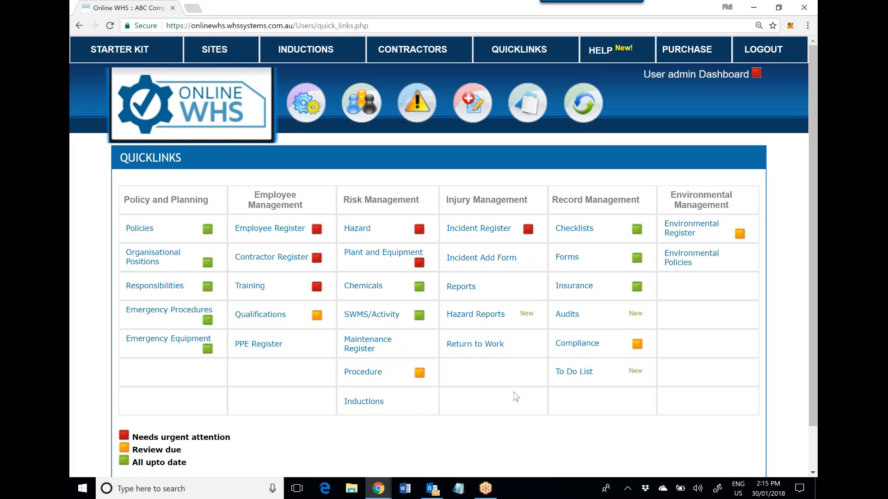
{"action": "mouse_move", "coordinate": [583, 103]}
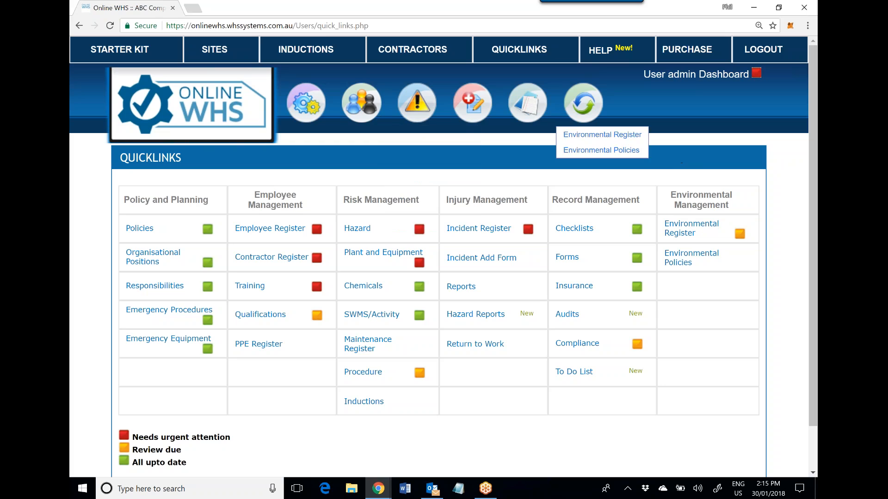